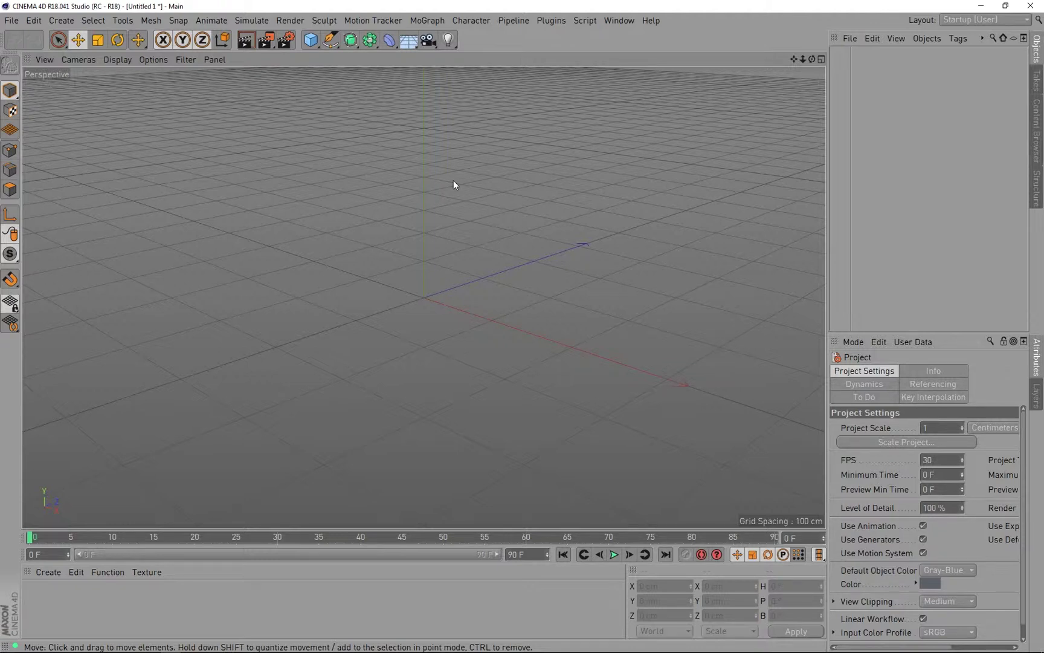
pyautogui.click(408, 43)
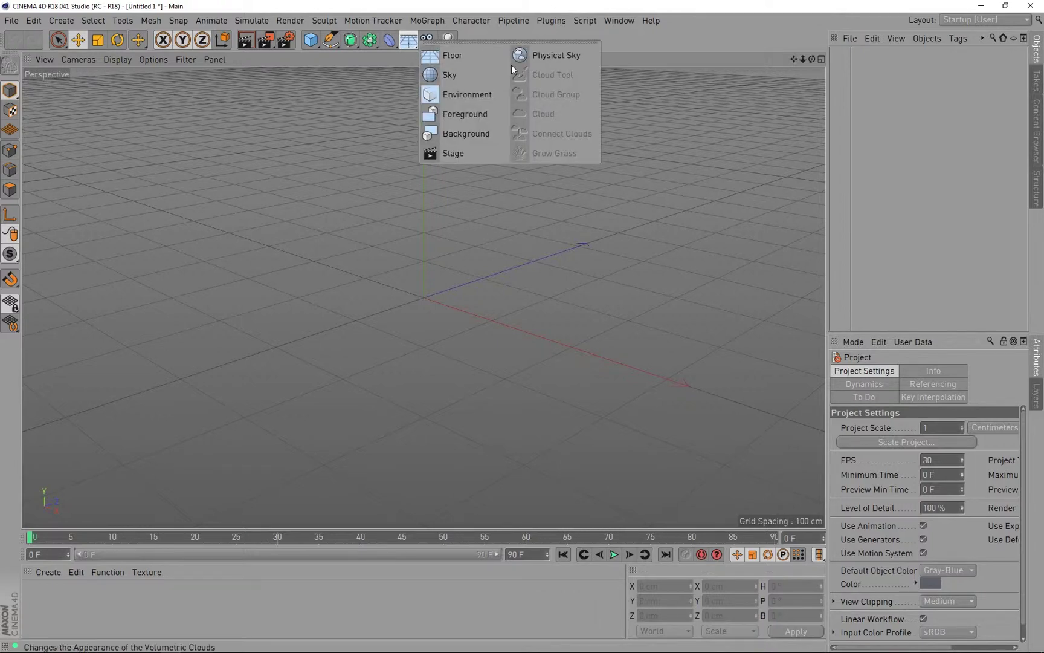
pyautogui.click(536, 56)
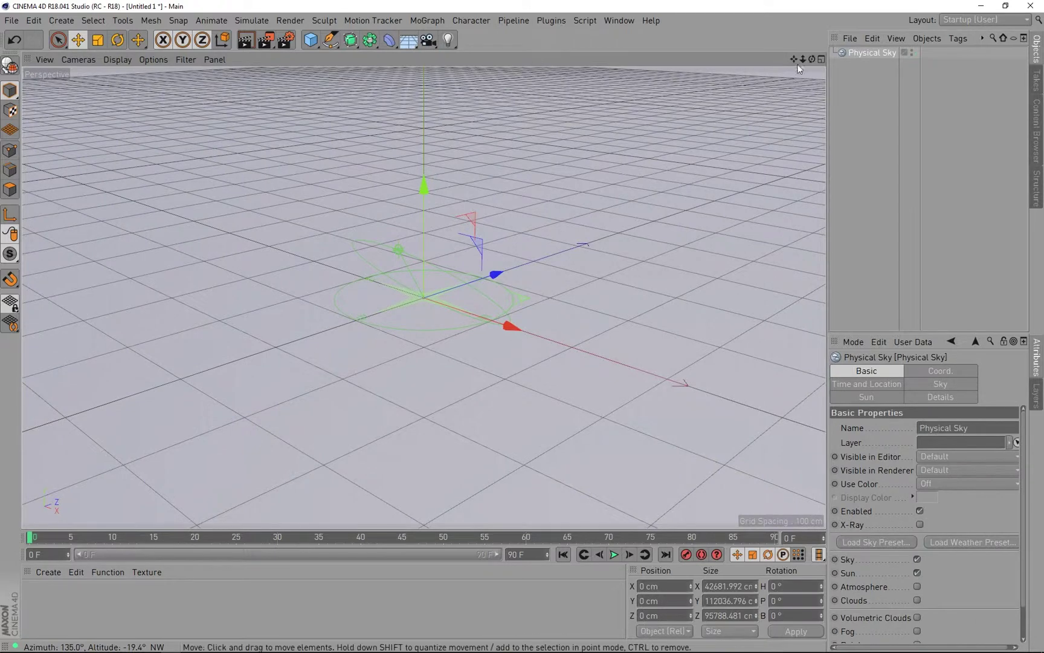
pyautogui.press('Delete')
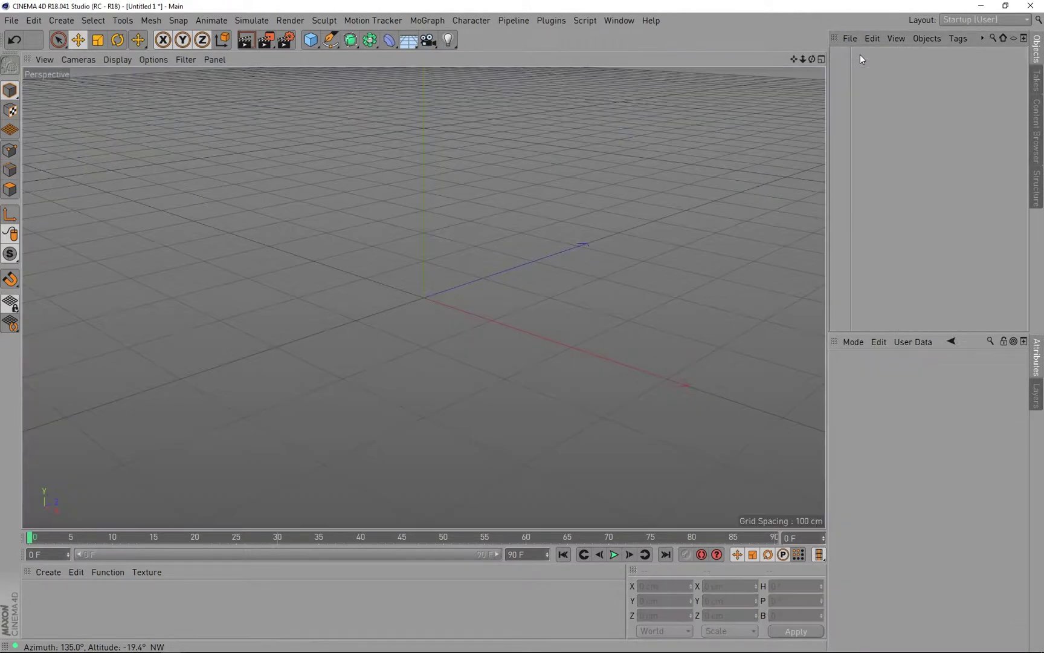
# Step: Add a Physical Sky object to the empty scene
pyautogui.click(63, 21)
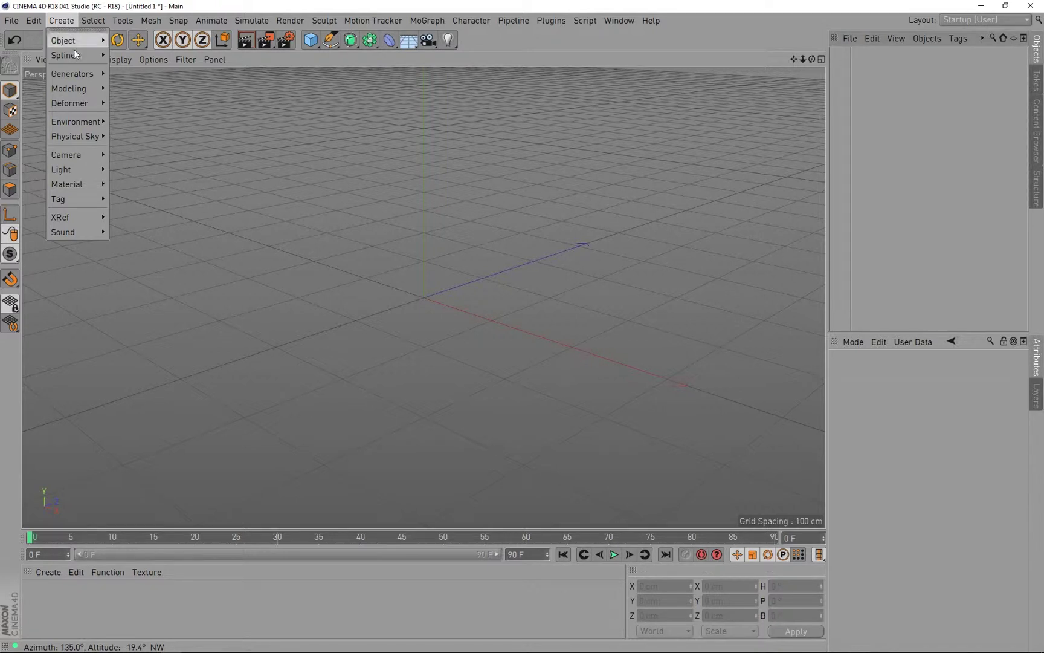
pyautogui.moveTo(90, 138)
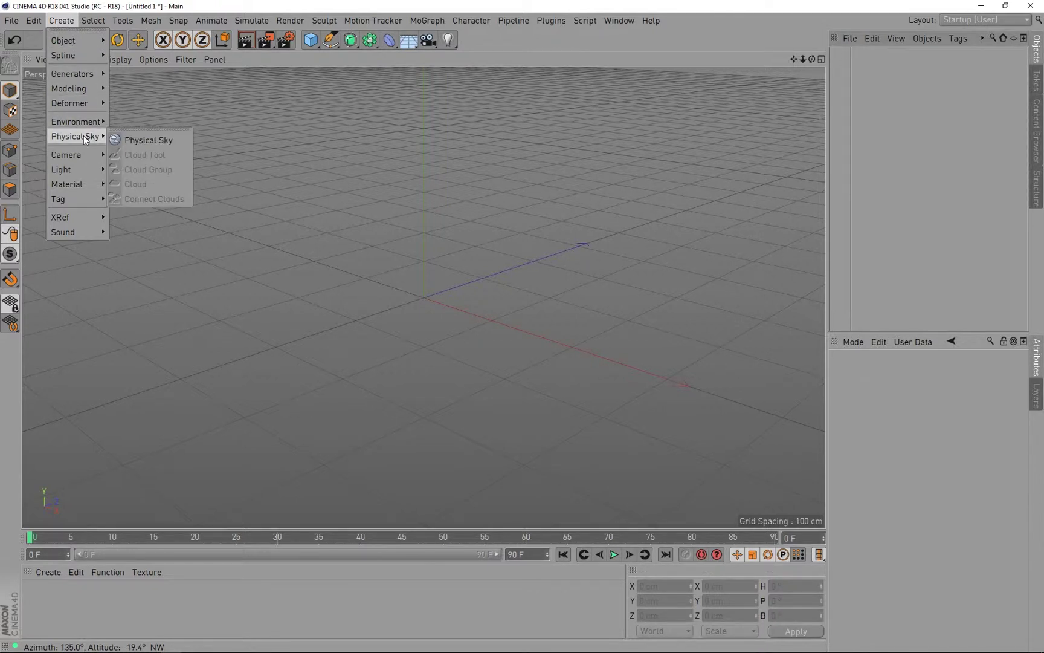
pyautogui.click(156, 140)
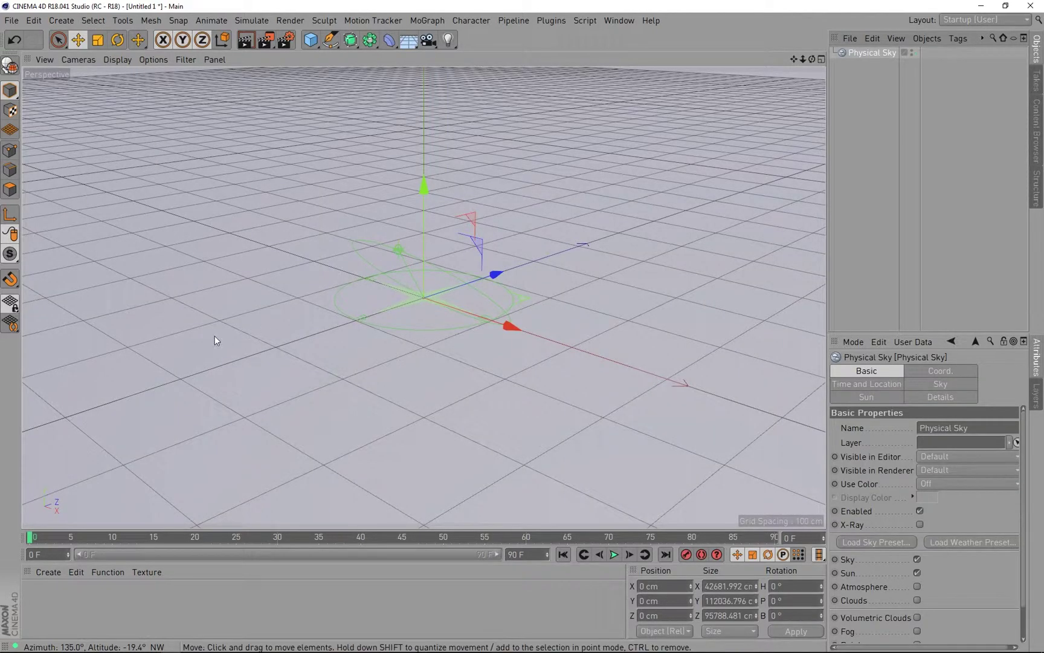
# Step: Hide the grid in the perspective viewport so the sky is seen without it
pyautogui.moveTo(812, 60); pyautogui.dragTo(795, 103)
pyautogui.keyDown('alt'); pyautogui.moveTo(290, 123); pyautogui.dragTo(342, 128); pyautogui.keyUp('alt')
pyautogui.click(184, 59)
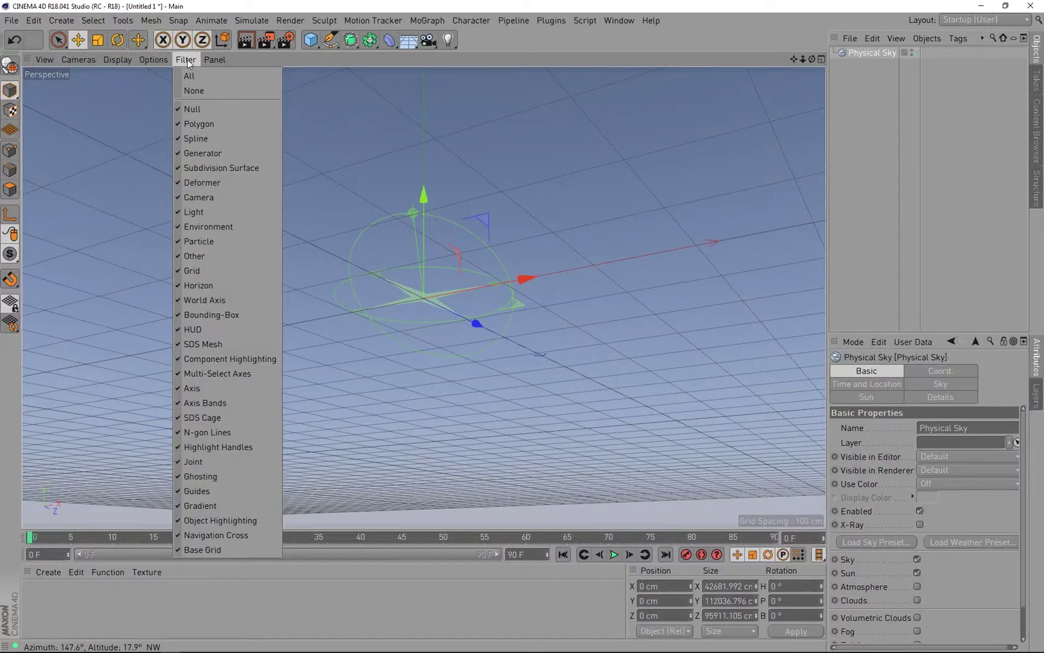
pyautogui.click(227, 272)
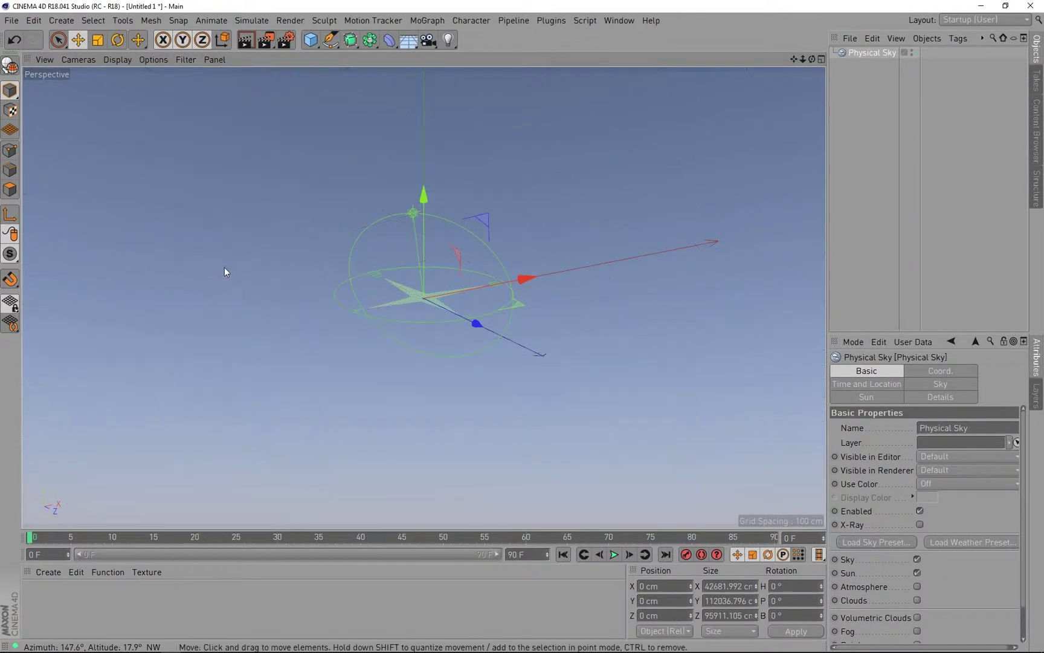
pyautogui.moveTo(812, 59)
pyautogui.mouseDown()
pyautogui.moveTo(809, 99)
pyautogui.moveTo(750, 107)
pyautogui.moveTo(828, 57)
pyautogui.moveTo(774, 88)
pyautogui.moveTo(812, 5)
pyautogui.moveTo(804, 37)
pyautogui.moveTo(755, 87)
pyautogui.moveTo(689, 112)
pyautogui.moveTo(604, 118)
pyautogui.moveTo(834, 67)
pyautogui.moveTo(816, 90)
pyautogui.moveTo(798, 59)
pyautogui.moveTo(796, 5)
pyautogui.moveTo(810, 96)
pyautogui.moveTo(812, 61)
pyautogui.moveTo(826, 90)
pyautogui.moveTo(817, 30)
pyautogui.moveTo(816, 42)
pyautogui.mouseUp()
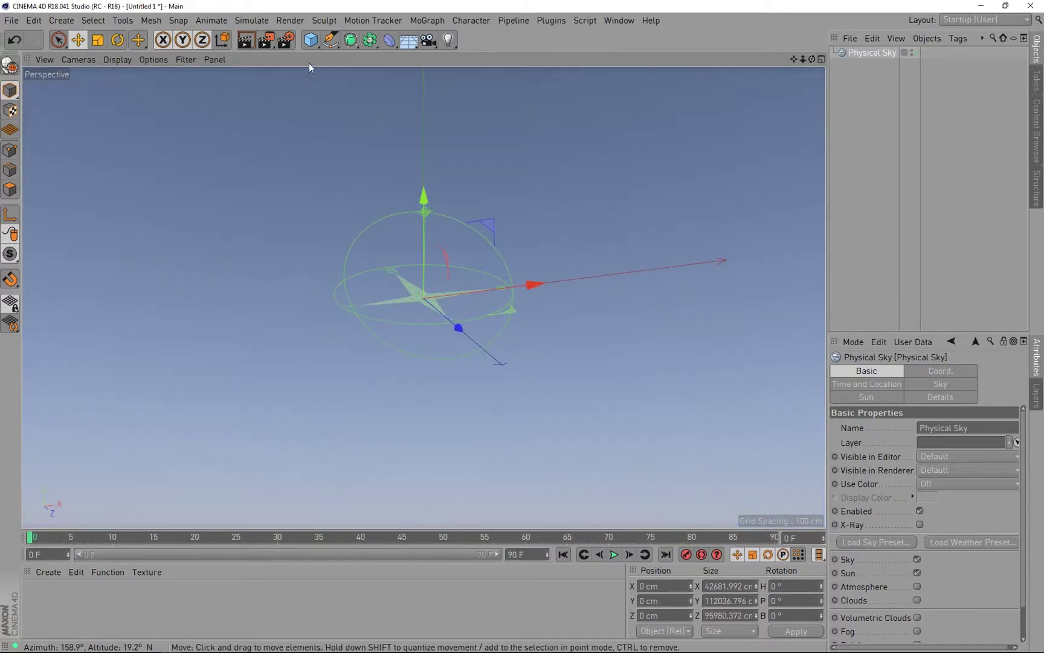
# Step: Add a cube and a torus primitive at the scene origin
pyautogui.moveTo(310, 40); pyautogui.dragTo(403, 60)
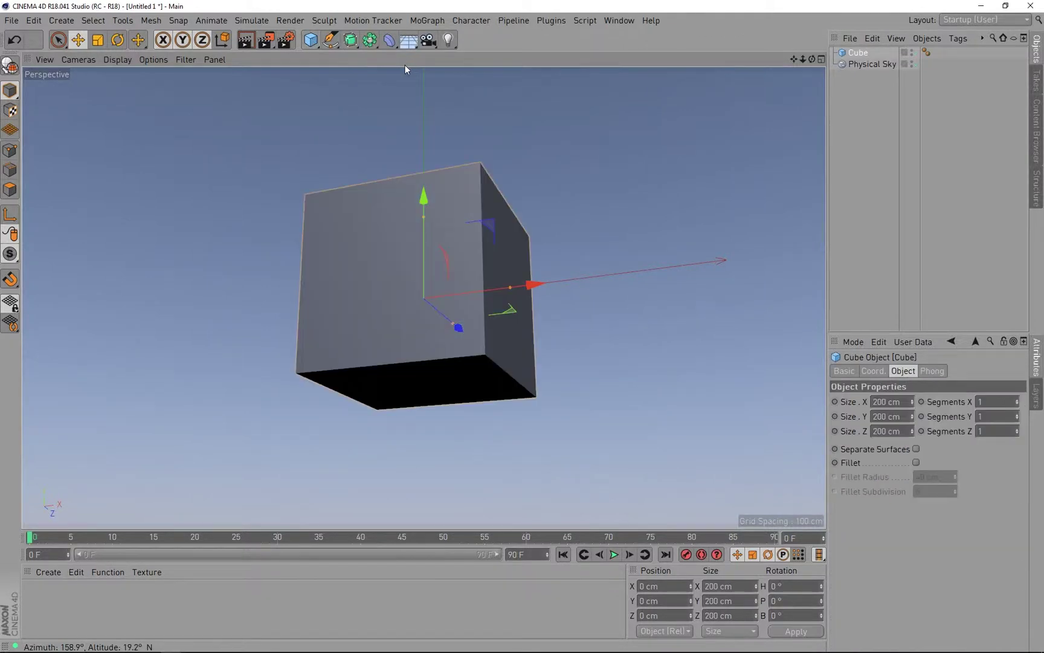
pyautogui.moveTo(311, 40); pyautogui.dragTo(347, 96)
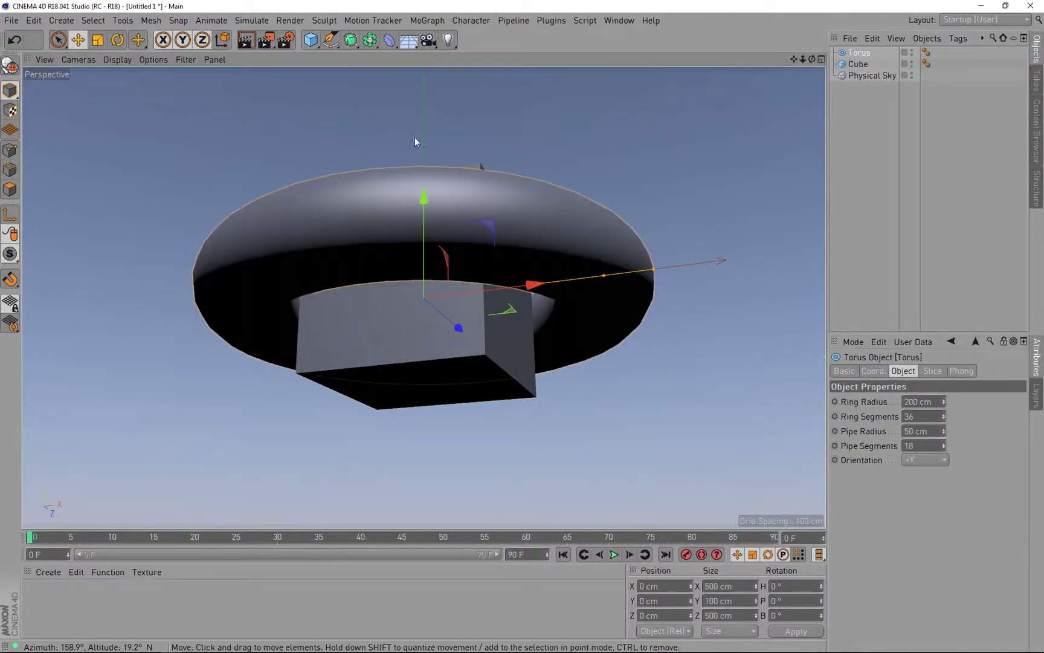
# Step: Create a new default material and apply it to both the torus and the cube
pyautogui.click(39, 574)
pyautogui.click(66, 440)
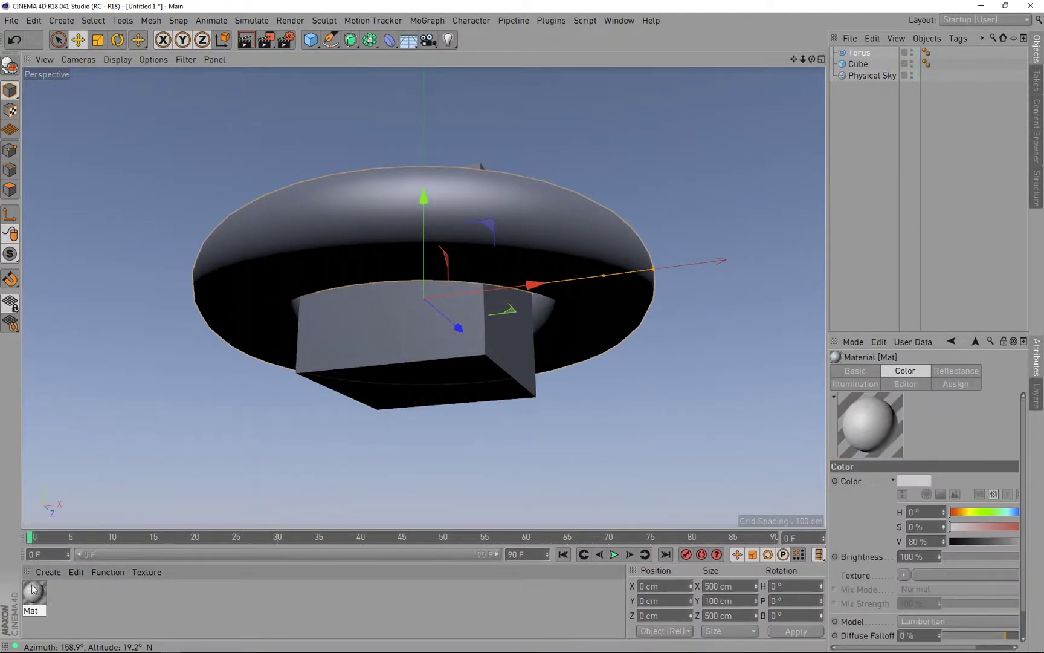
pyautogui.moveTo(33, 589); pyautogui.dragTo(531, 239)
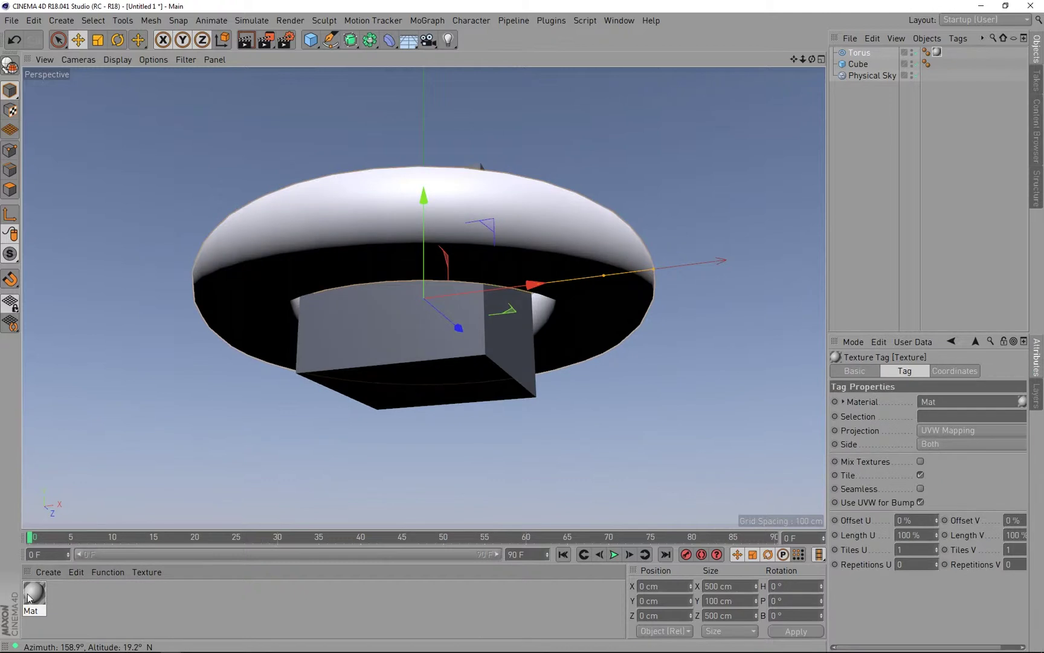
pyautogui.moveTo(29, 598); pyautogui.dragTo(426, 328)
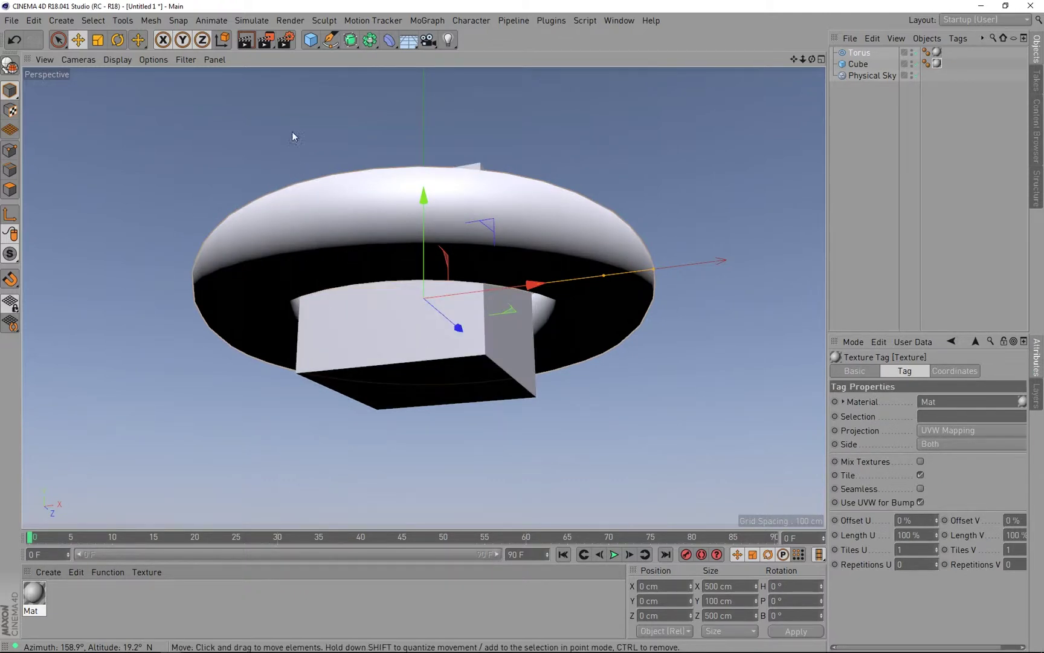
# Step: Render the scene to the Picture Viewer, enlarge the viewer to inspect the image, and close it
pyautogui.click(266, 41)
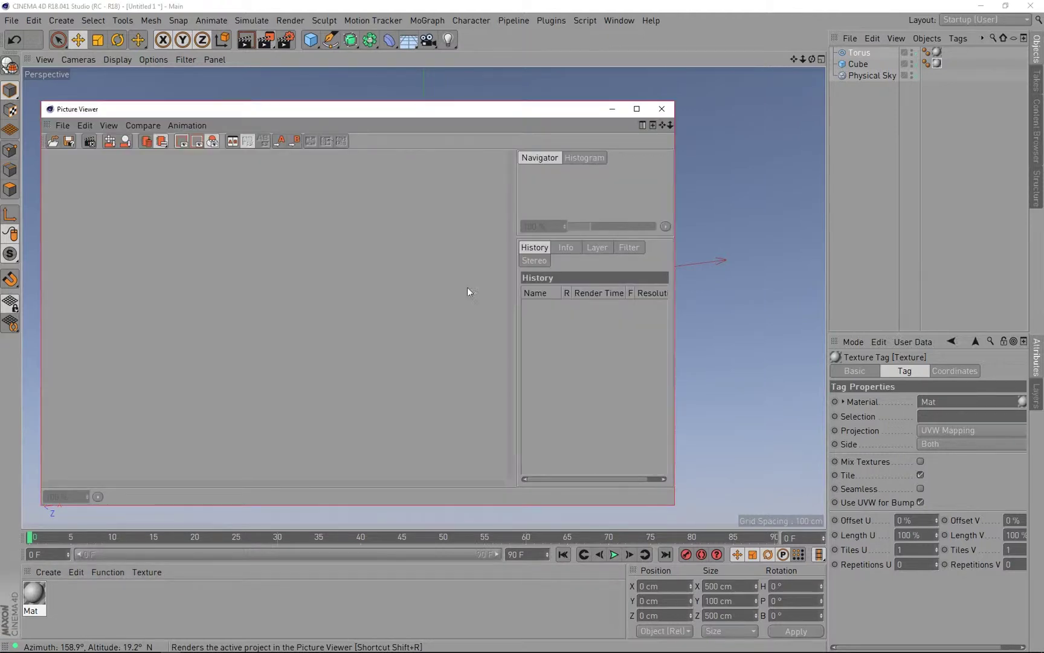
pyautogui.moveTo(674, 506); pyautogui.dragTo(934, 588)
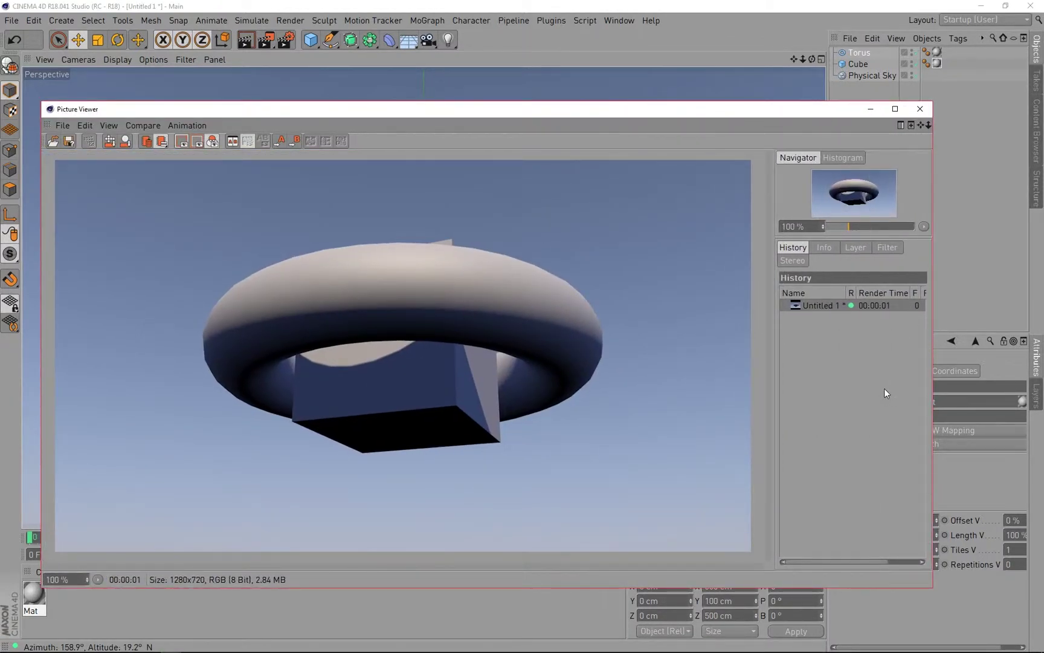
pyautogui.click(918, 110)
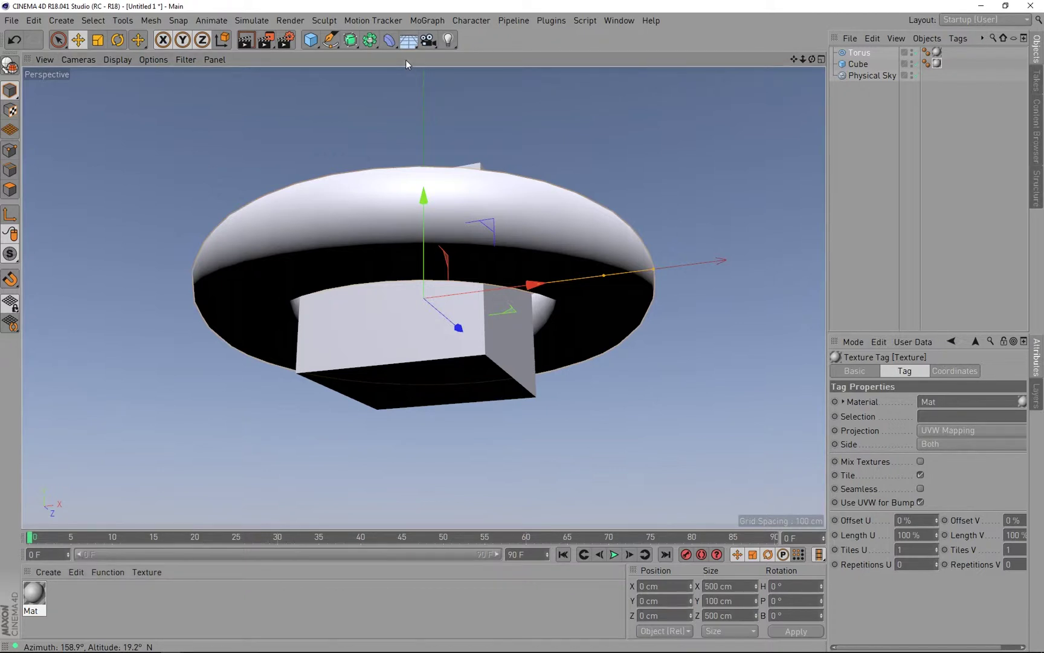
# Step: Deselect all objects and set the renderer to Physical in the render settings
pyautogui.click(554, 438)
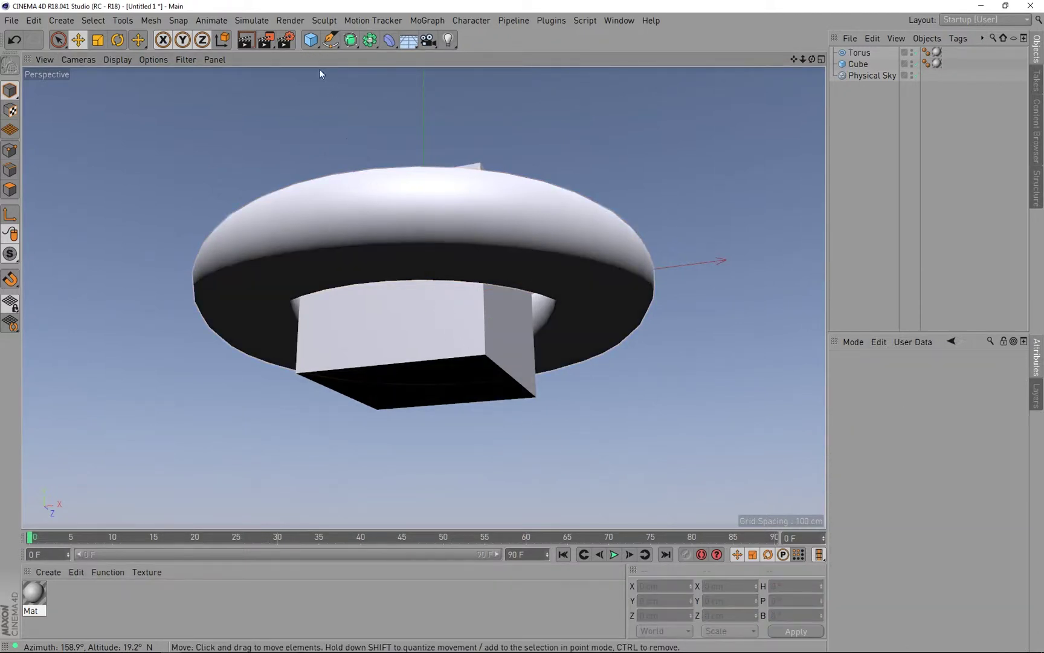
pyautogui.click(286, 40)
pyautogui.click(200, 137)
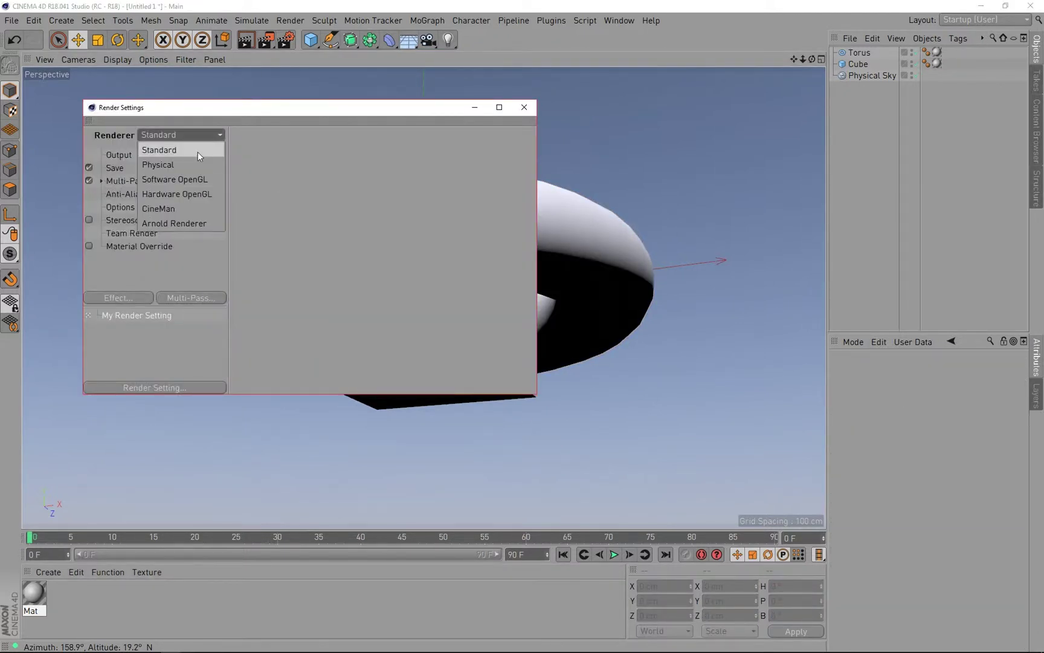
pyautogui.click(194, 169)
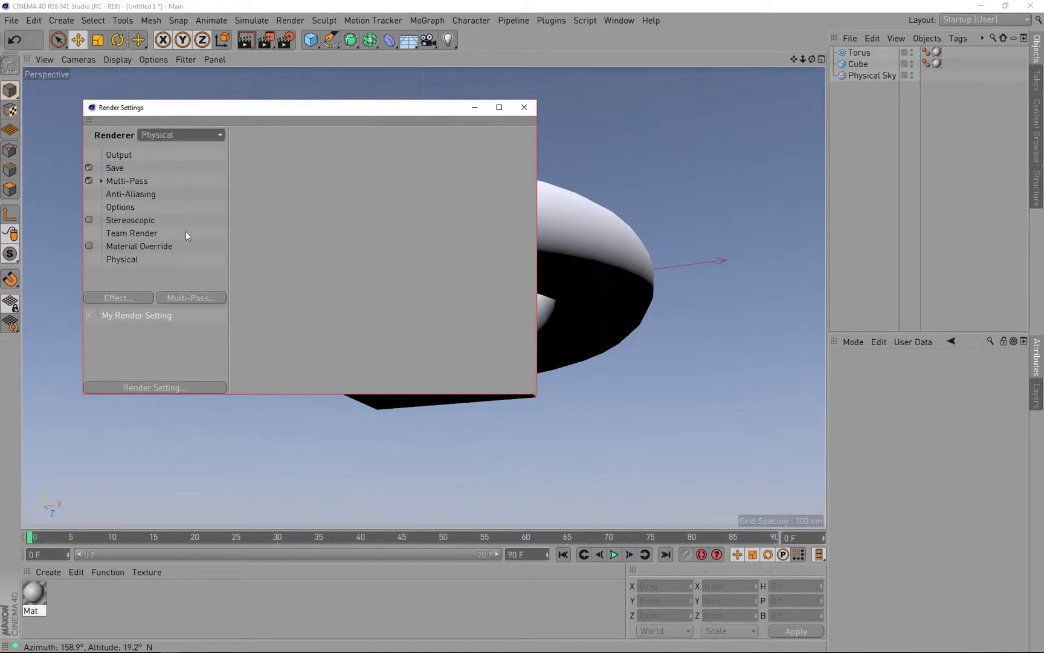
# Step: Add the Ambient Occlusion and Global Illumination effects to the render settings
pyautogui.click(140, 296)
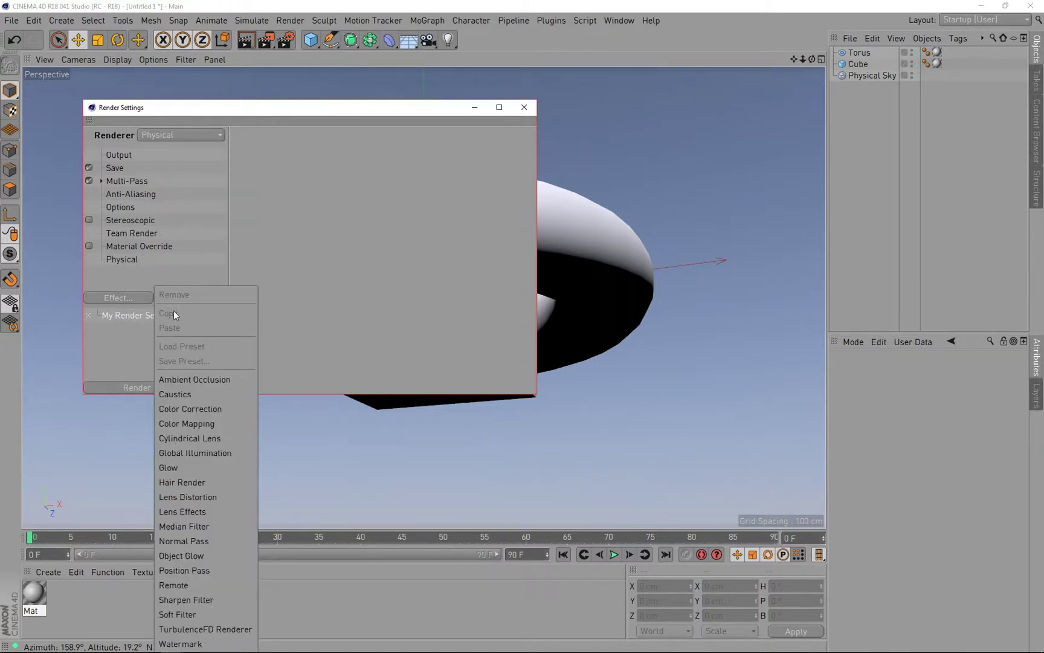
pyautogui.click(216, 381)
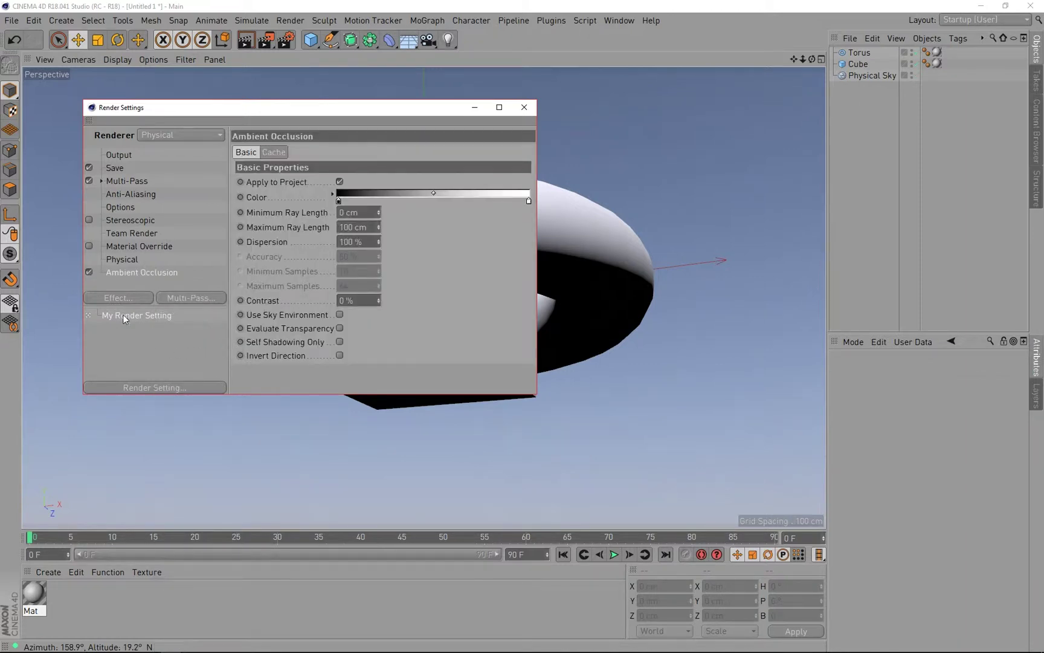
pyautogui.click(125, 296)
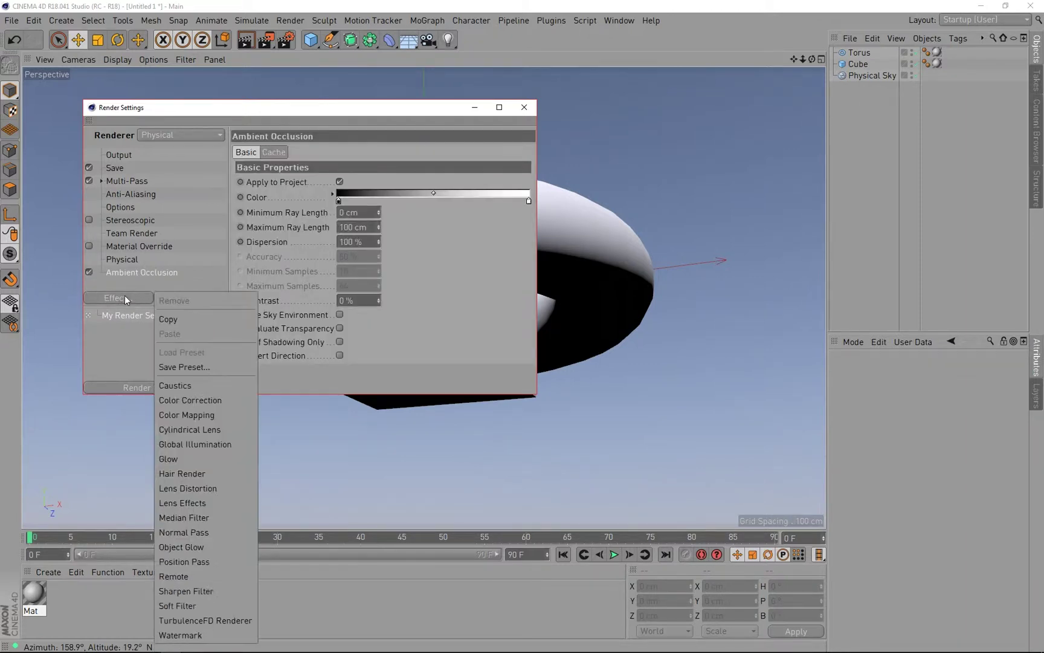
pyautogui.click(201, 445)
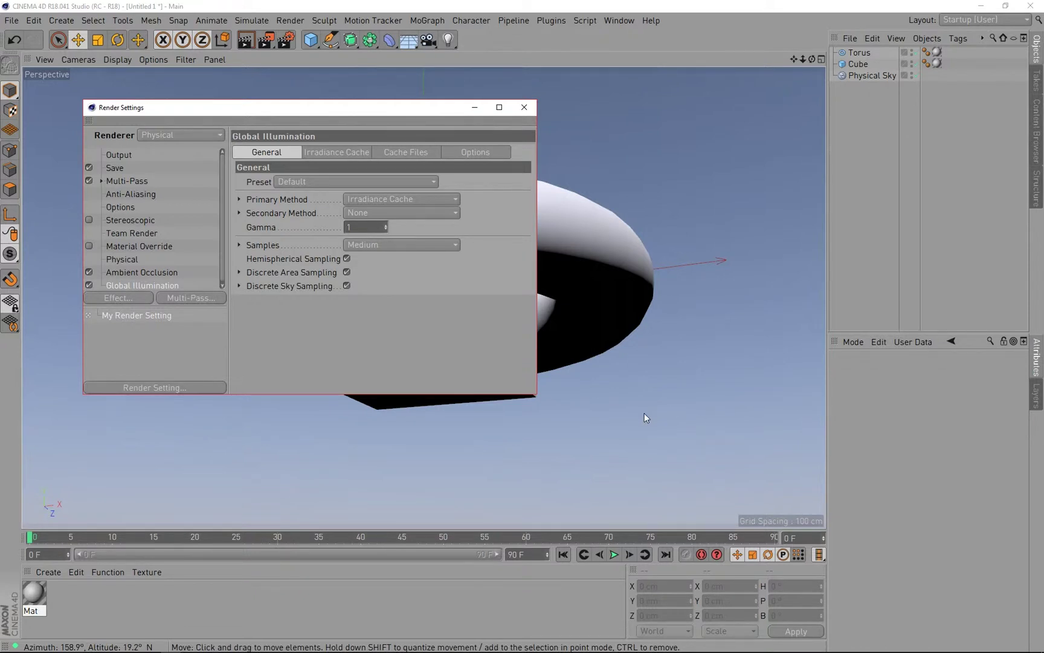
# Step: Set the Global Illumination preset to Interior - Preview (High Diffuse Depth) and close the render settings
pyautogui.click(366, 182)
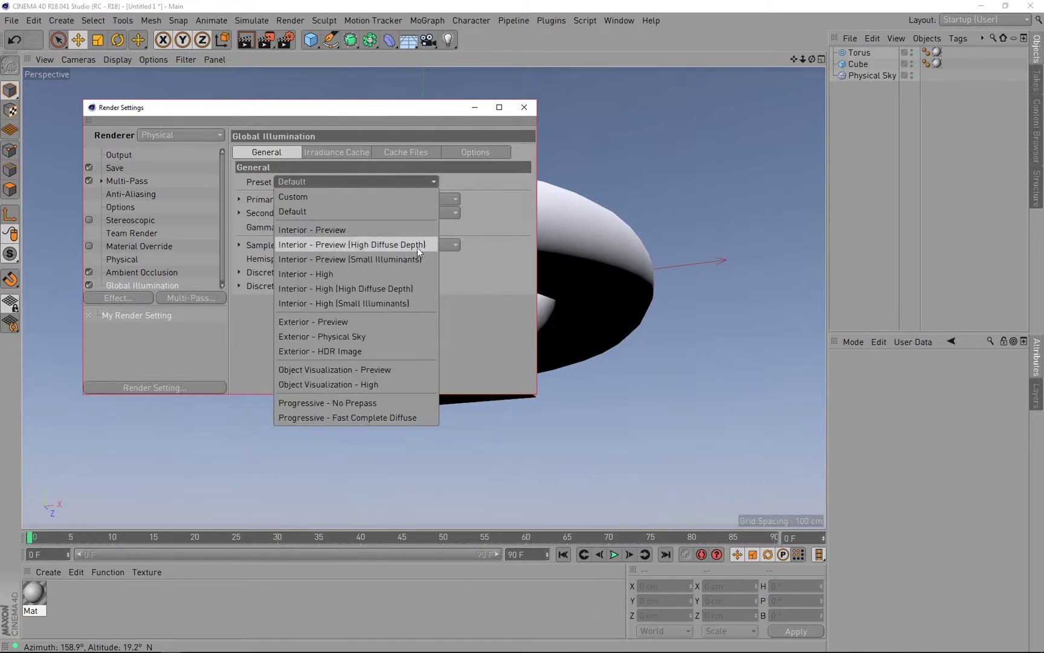
pyautogui.click(378, 245)
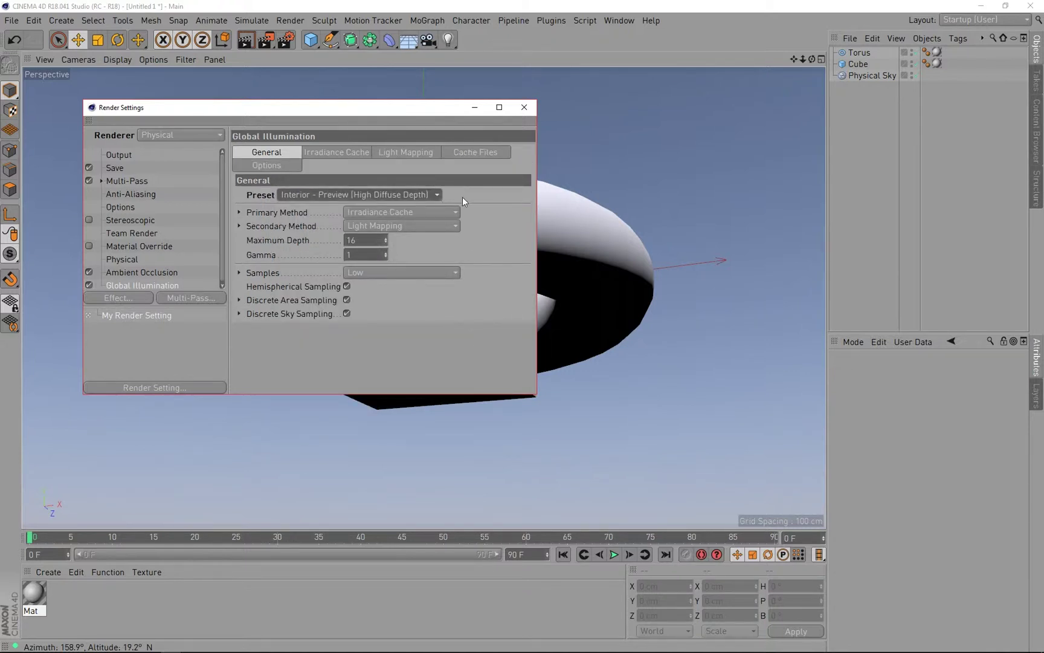
pyautogui.click(524, 109)
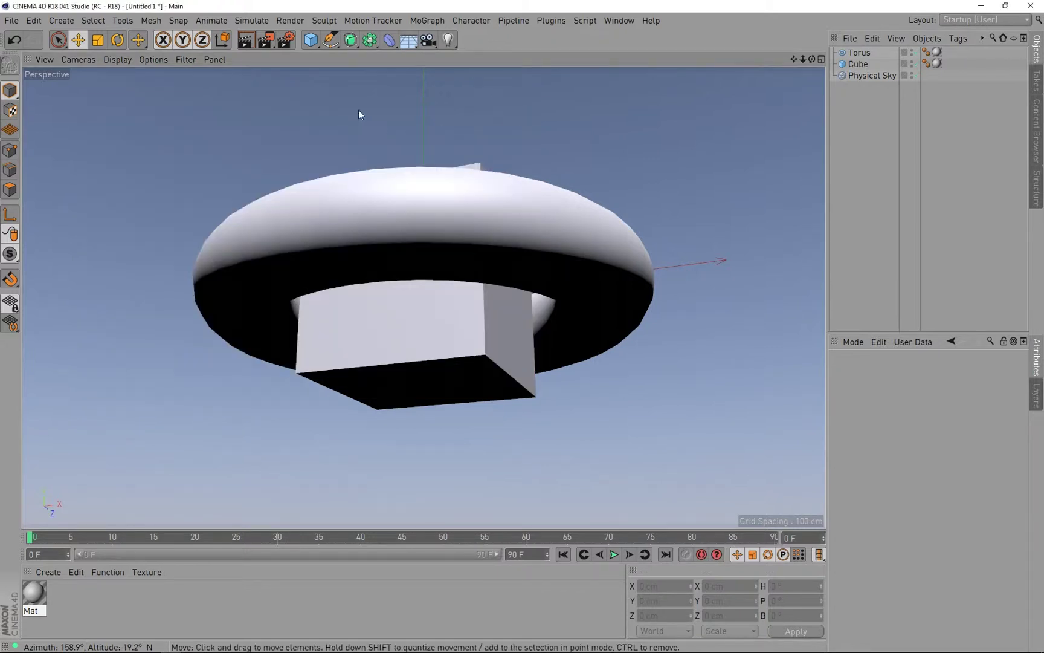
# Step: Render the scene with the new settings and compare it with the first render in the Picture Viewer history
pyautogui.click(266, 41)
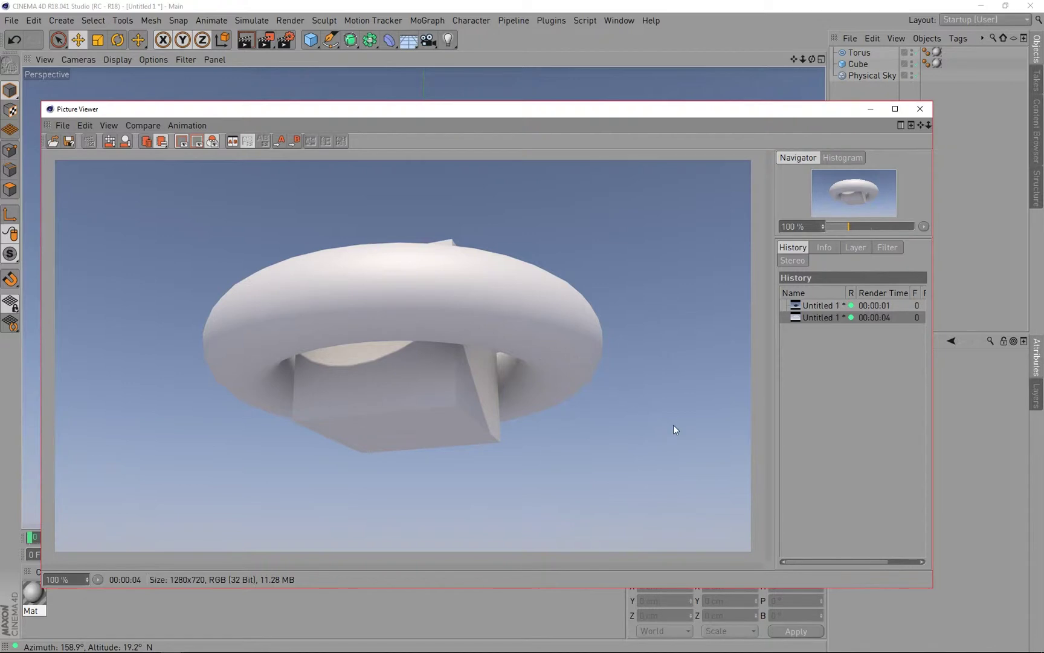
pyautogui.click(819, 307)
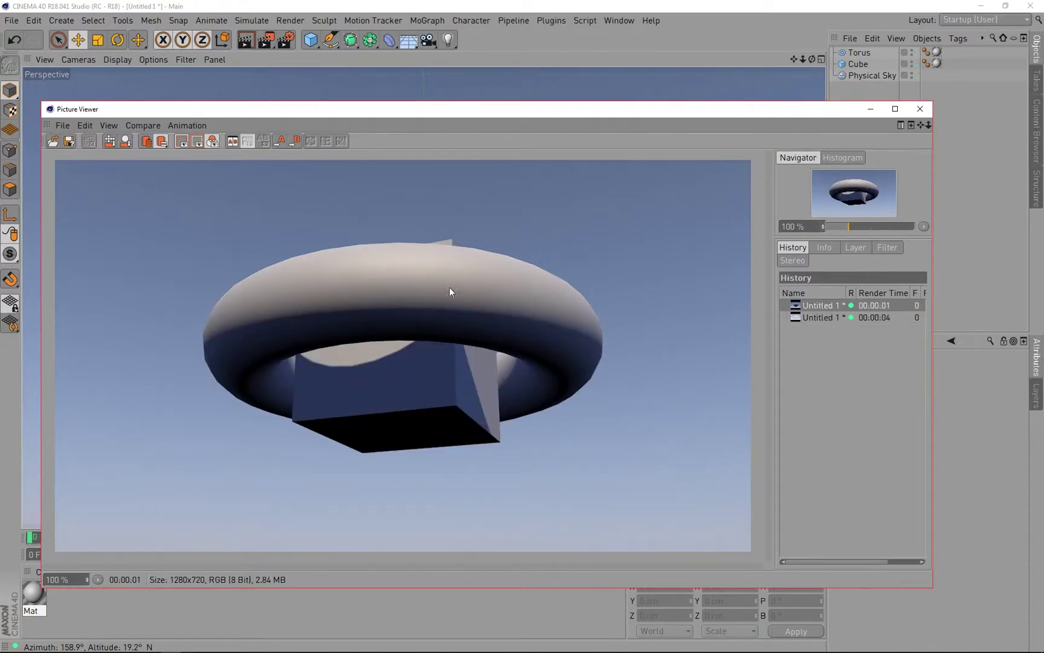
pyautogui.click(819, 316)
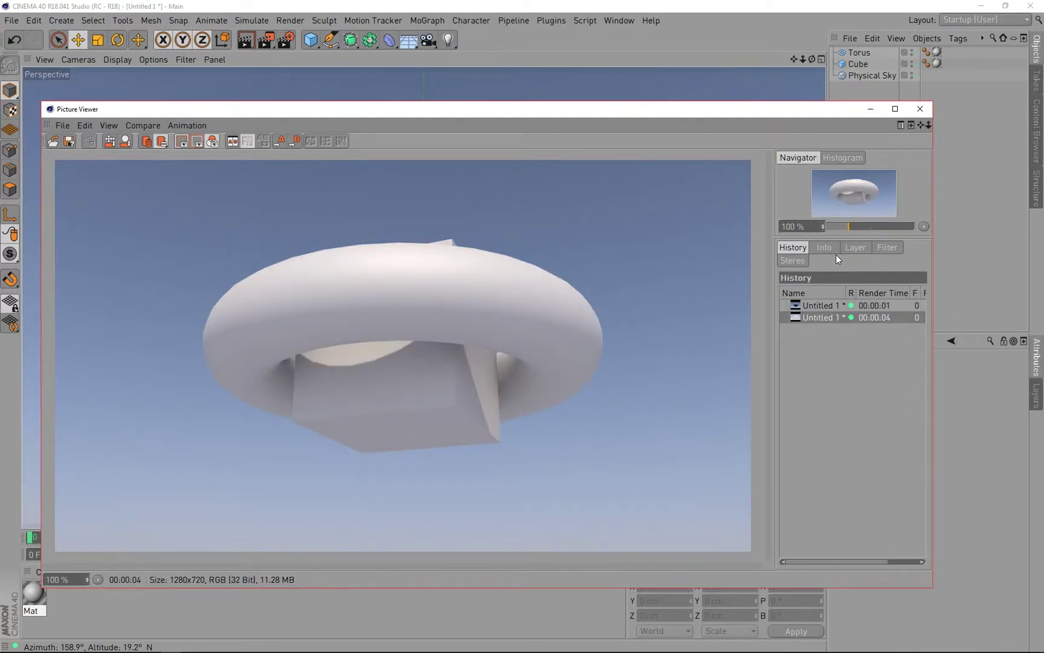
pyautogui.click(919, 108)
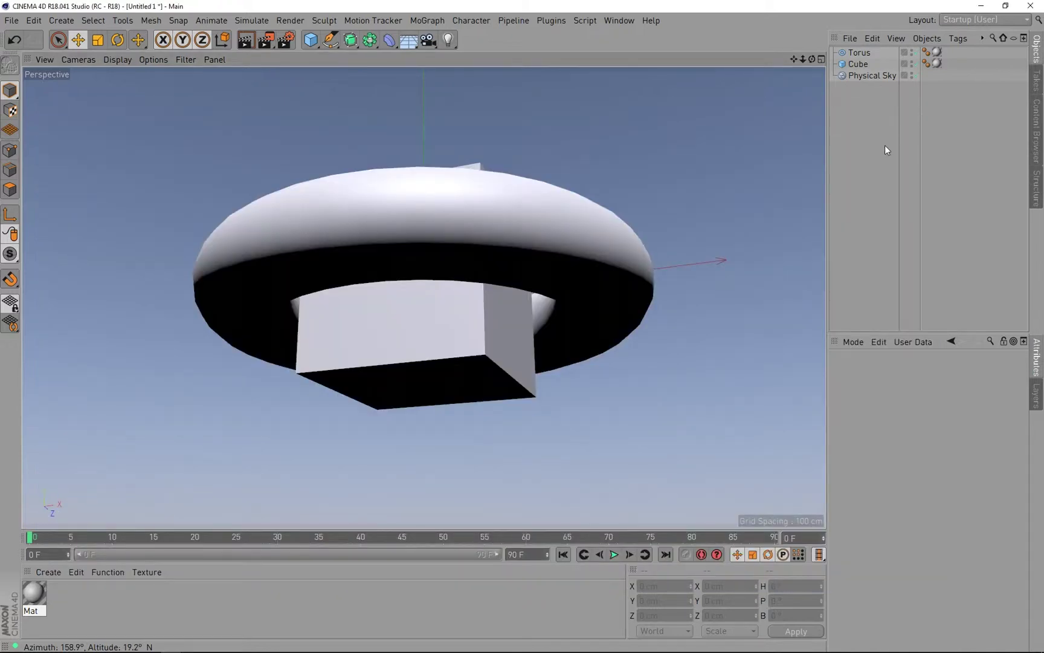
# Step: Enable Clouds on the Physical Sky object and render the scene to the Picture Viewer
pyautogui.moveTo(802, 59); pyautogui.dragTo(773, 48)
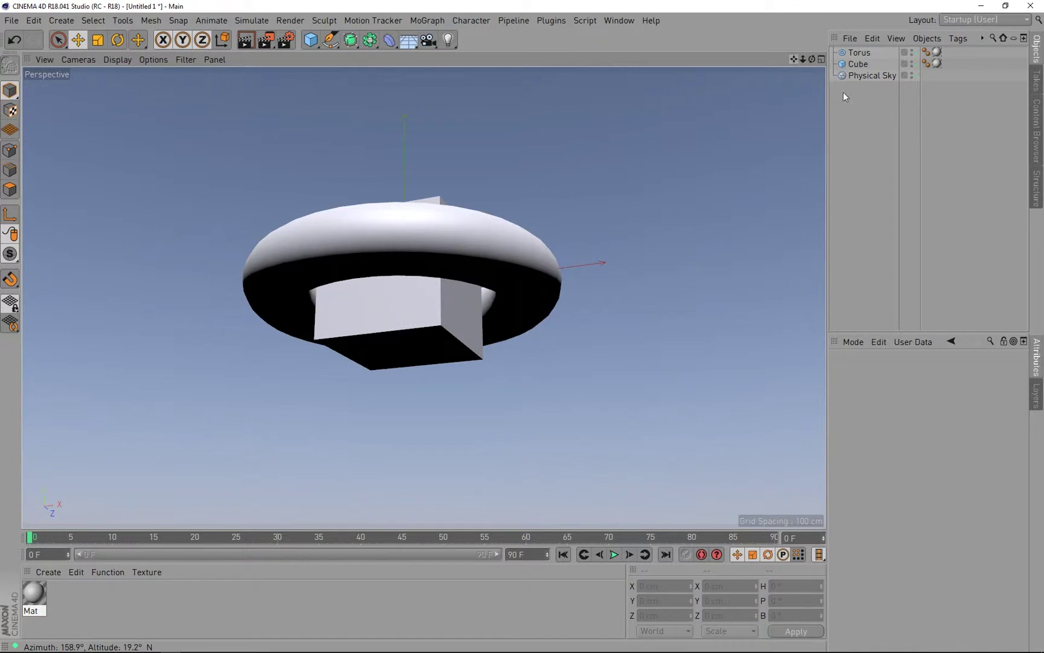
pyautogui.click(862, 80)
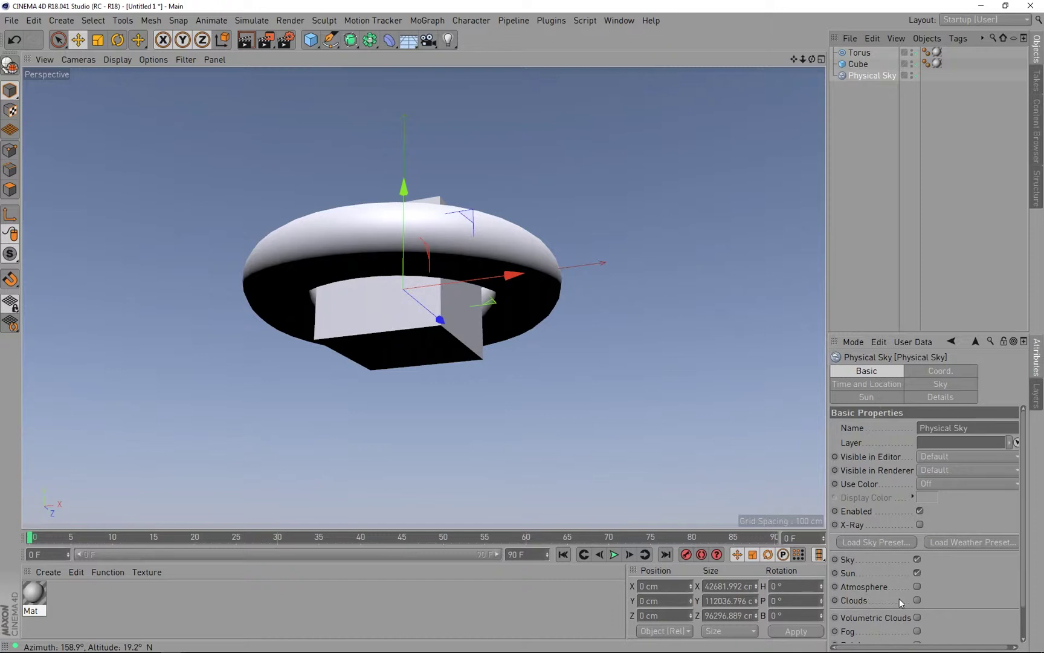
pyautogui.click(916, 600)
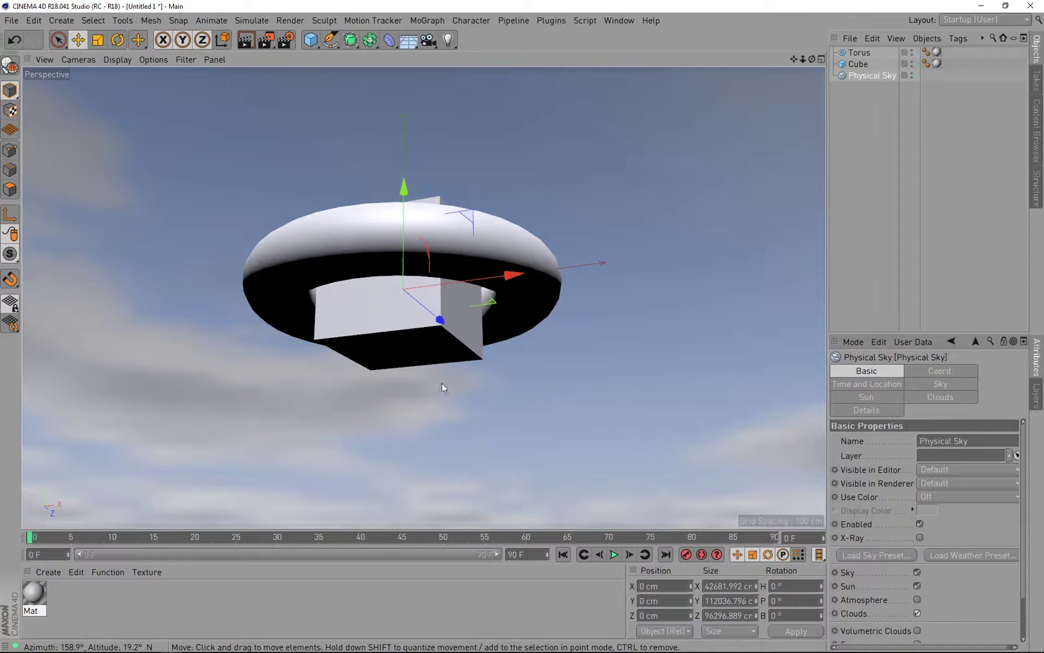
pyautogui.click(270, 45)
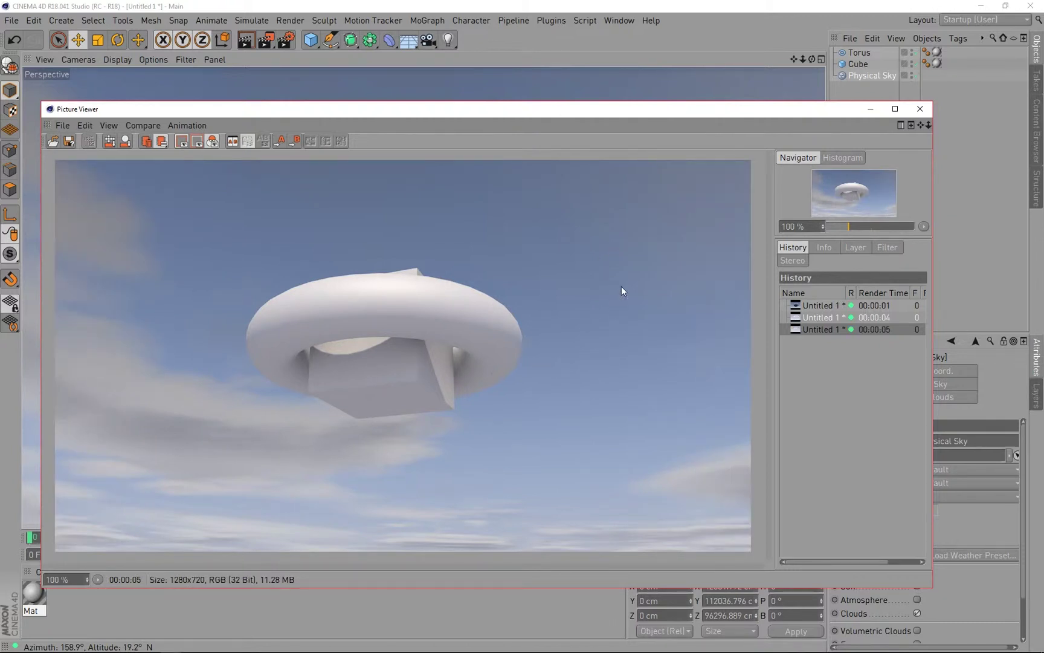
# Step: Close the finished render and enable Volumetric Clouds on the Physical Sky object
pyautogui.click(919, 110)
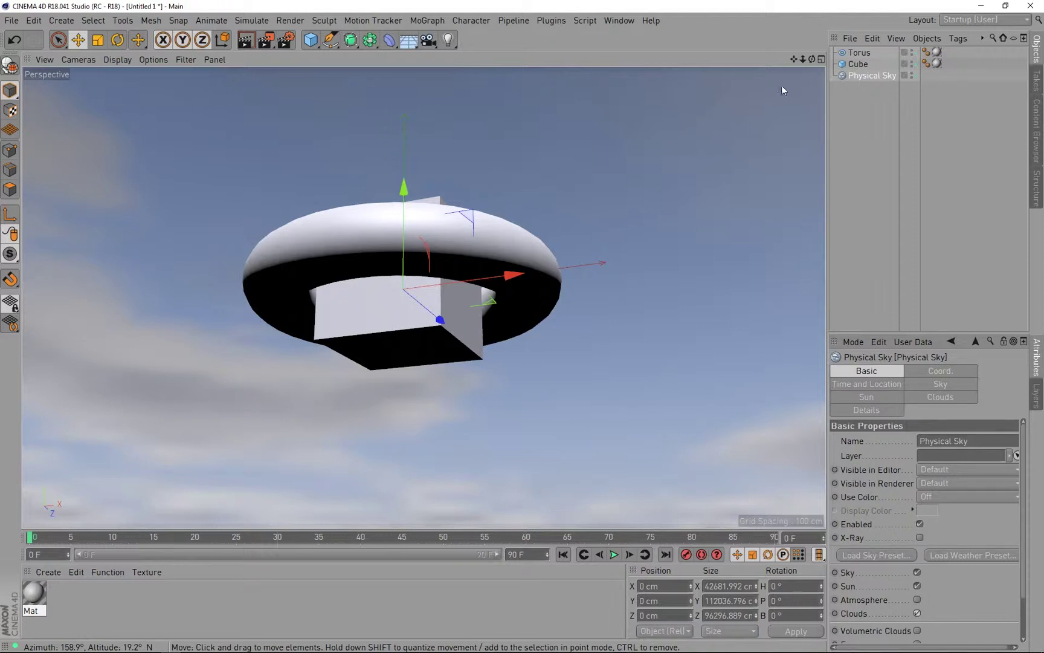
pyautogui.moveTo(802, 59)
pyautogui.mouseDown()
pyautogui.moveTo(870, 59)
pyautogui.moveTo(655, 59)
pyautogui.moveTo(846, 59)
pyautogui.moveTo(656, 59)
pyautogui.moveTo(818, 59)
pyautogui.moveTo(795, 59)
pyautogui.moveTo(854, 77)
pyautogui.moveTo(802, 72)
pyautogui.moveTo(927, 75)
pyautogui.moveTo(789, 61)
pyautogui.moveTo(815, 63)
pyautogui.moveTo(817, 74)
pyautogui.moveTo(819, 63)
pyautogui.moveTo(788, 61)
pyautogui.moveTo(818, 61)
pyautogui.moveTo(796, 61)
pyautogui.mouseUp()
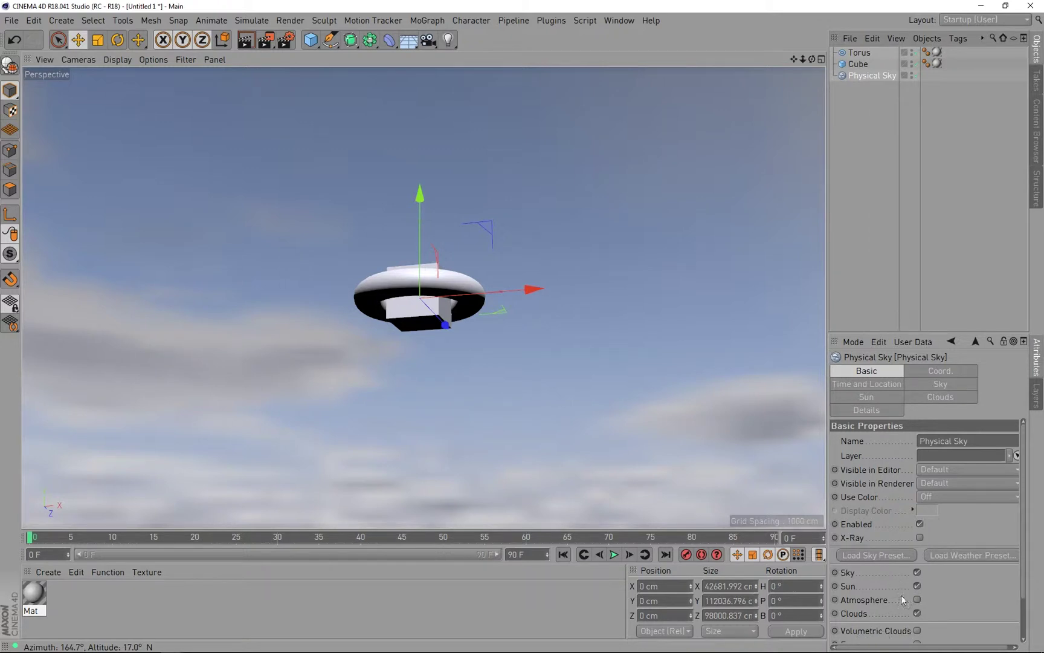
pyautogui.click(917, 630)
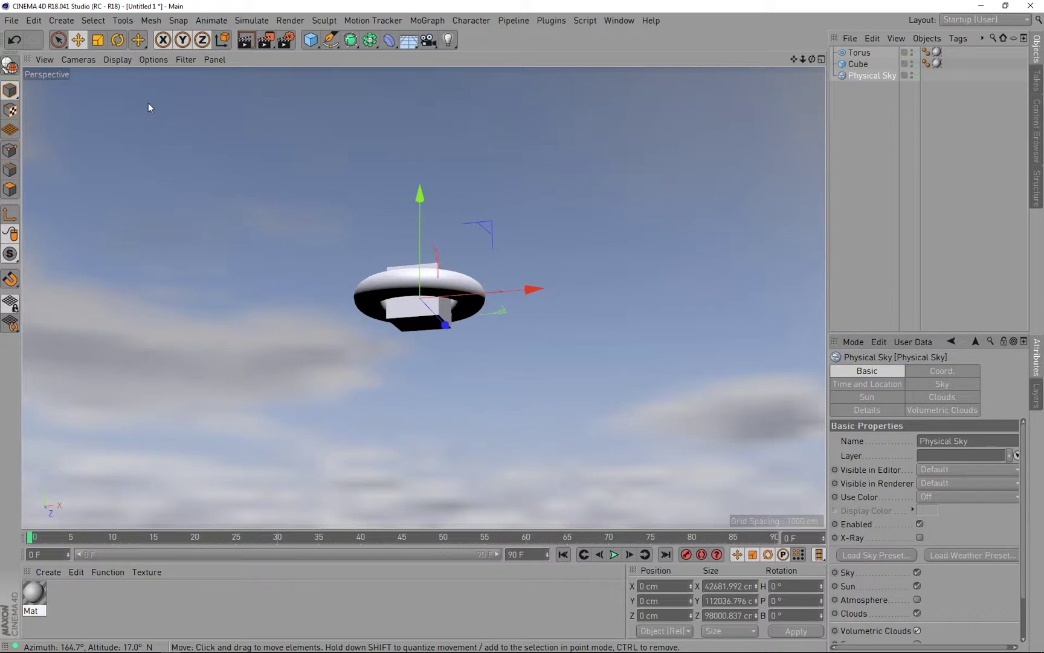
# Step: Paint a wide volumetric cloud around and behind the torus and cube with the Cloud Tool, using an 800 cm radius and 50% density
pyautogui.click(61, 20)
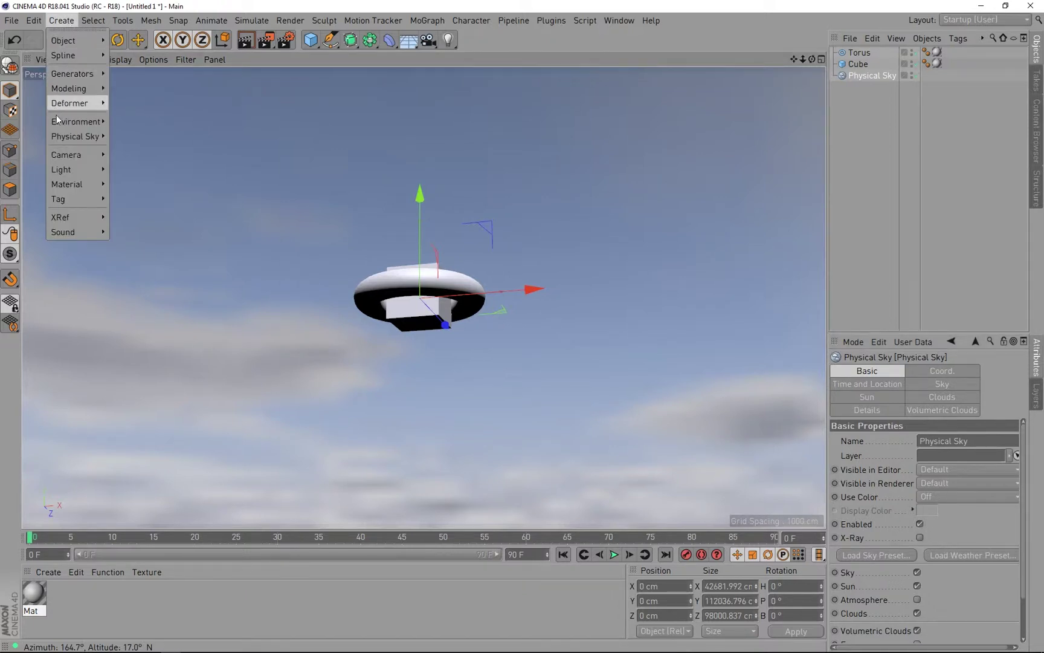
pyautogui.moveTo(61, 140)
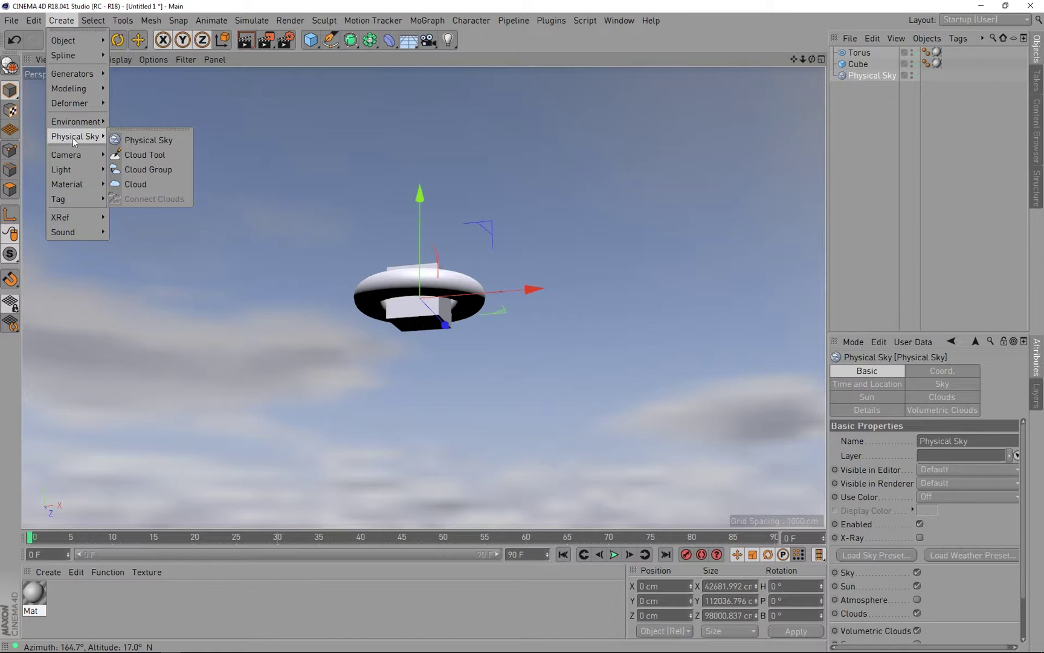
pyautogui.click(129, 156)
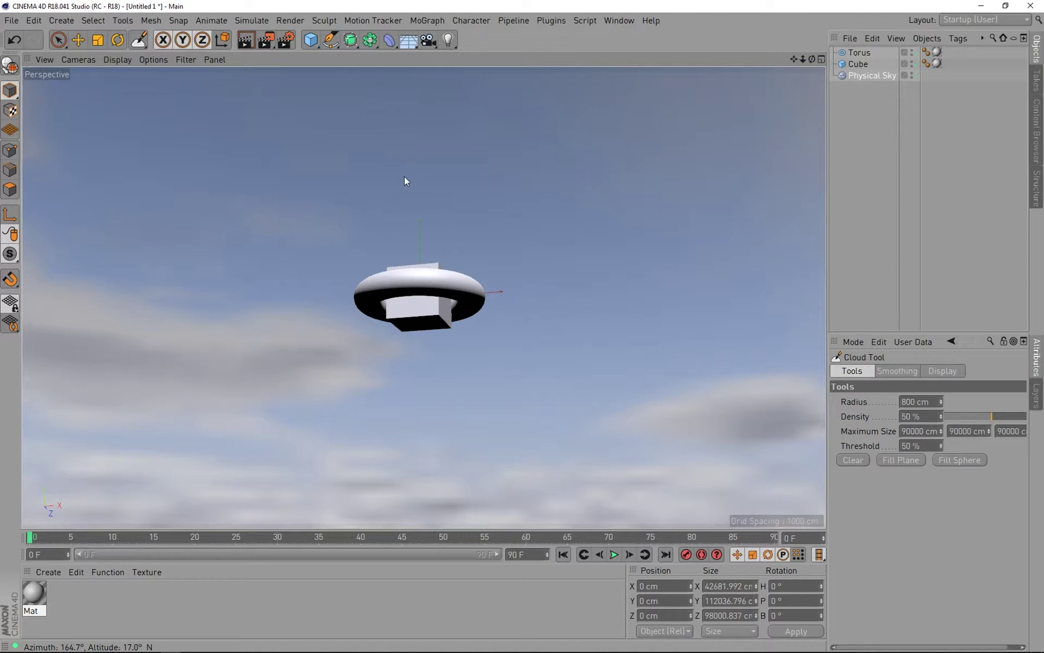
pyautogui.moveTo(449, 254)
pyautogui.mouseDown()
pyautogui.moveTo(457, 248)
pyautogui.moveTo(359, 288)
pyautogui.moveTo(506, 301)
pyautogui.moveTo(321, 311)
pyautogui.moveTo(477, 303)
pyautogui.moveTo(541, 311)
pyautogui.moveTo(249, 296)
pyautogui.moveTo(196, 280)
pyautogui.moveTo(444, 239)
pyautogui.moveTo(243, 245)
pyautogui.moveTo(419, 260)
pyautogui.moveTo(566, 303)
pyautogui.moveTo(362, 314)
pyautogui.moveTo(375, 302)
pyautogui.moveTo(332, 281)
pyautogui.moveTo(525, 256)
pyautogui.moveTo(508, 240)
pyautogui.moveTo(355, 221)
pyautogui.moveTo(552, 245)
pyautogui.moveTo(338, 223)
pyautogui.moveTo(240, 239)
pyautogui.moveTo(356, 215)
pyautogui.moveTo(267, 210)
pyautogui.moveTo(283, 194)
pyautogui.moveTo(506, 222)
pyautogui.moveTo(490, 182)
pyautogui.moveTo(264, 216)
pyautogui.moveTo(393, 175)
pyautogui.moveTo(527, 180)
pyautogui.moveTo(411, 175)
pyautogui.moveTo(572, 271)
pyautogui.moveTo(408, 287)
pyautogui.moveTo(558, 227)
pyautogui.moveTo(354, 160)
pyautogui.moveTo(370, 155)
pyautogui.moveTo(398, 197)
pyautogui.moveTo(345, 255)
pyautogui.mouseUp()
pyautogui.moveTo(463, 299)
pyautogui.mouseDown()
pyautogui.moveTo(598, 314)
pyautogui.moveTo(453, 301)
pyautogui.moveTo(148, 320)
pyautogui.moveTo(356, 296)
pyautogui.moveTo(629, 298)
pyautogui.moveTo(580, 230)
pyautogui.moveTo(303, 128)
pyautogui.moveTo(193, 245)
pyautogui.moveTo(438, 241)
pyautogui.moveTo(610, 194)
pyautogui.moveTo(463, 320)
pyautogui.moveTo(435, 322)
pyautogui.moveTo(725, 277)
pyautogui.moveTo(676, 242)
pyautogui.moveTo(172, 242)
pyautogui.moveTo(187, 244)
pyautogui.mouseUp()
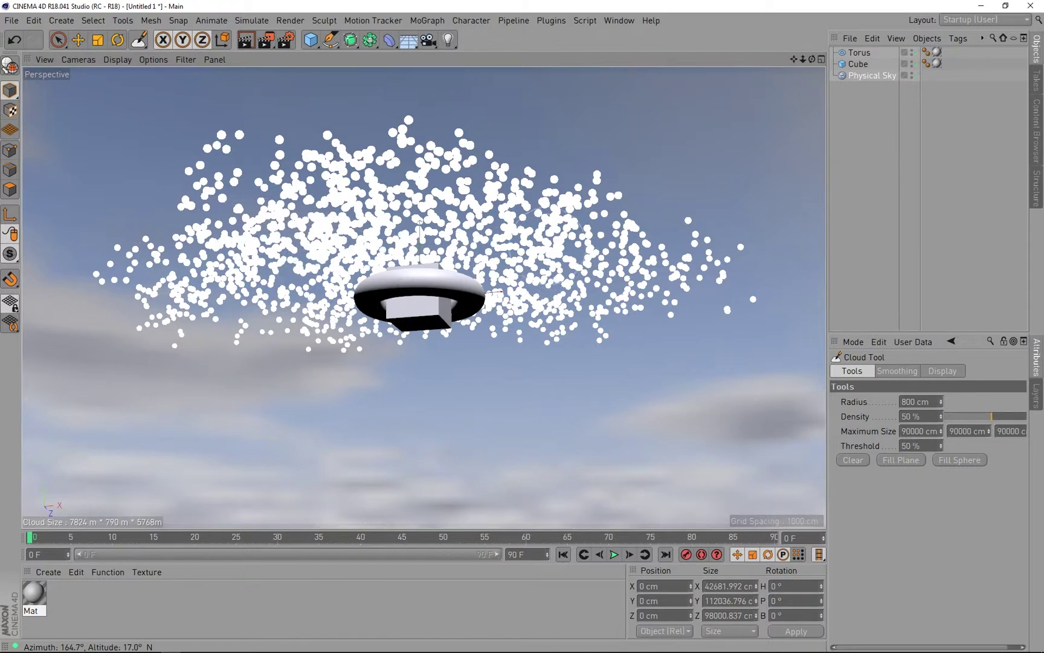
pyautogui.moveTo(327, 278)
pyautogui.mouseDown()
pyautogui.moveTo(338, 261)
pyautogui.moveTo(714, 270)
pyautogui.moveTo(721, 258)
pyautogui.mouseUp()
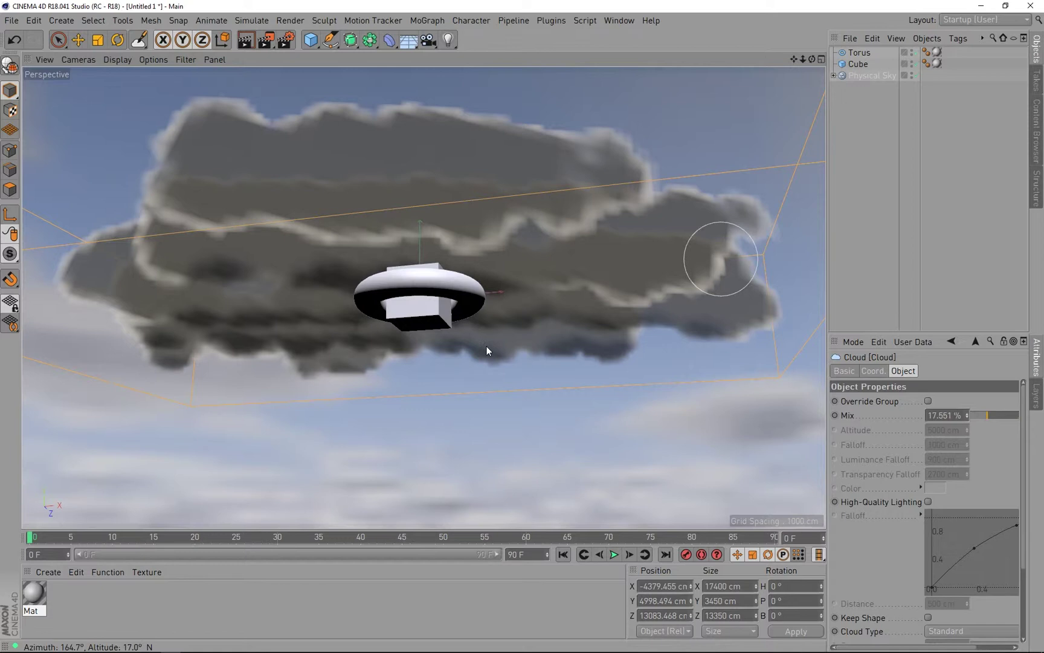
# Step: Examine the painted cloud's shape and extent from a distance and from above, relative to the torus and cube
pyautogui.keyDown('alt'); pyautogui.moveTo(487, 346); pyautogui.dragTo(632, 445, button='middle'); pyautogui.keyUp('alt')
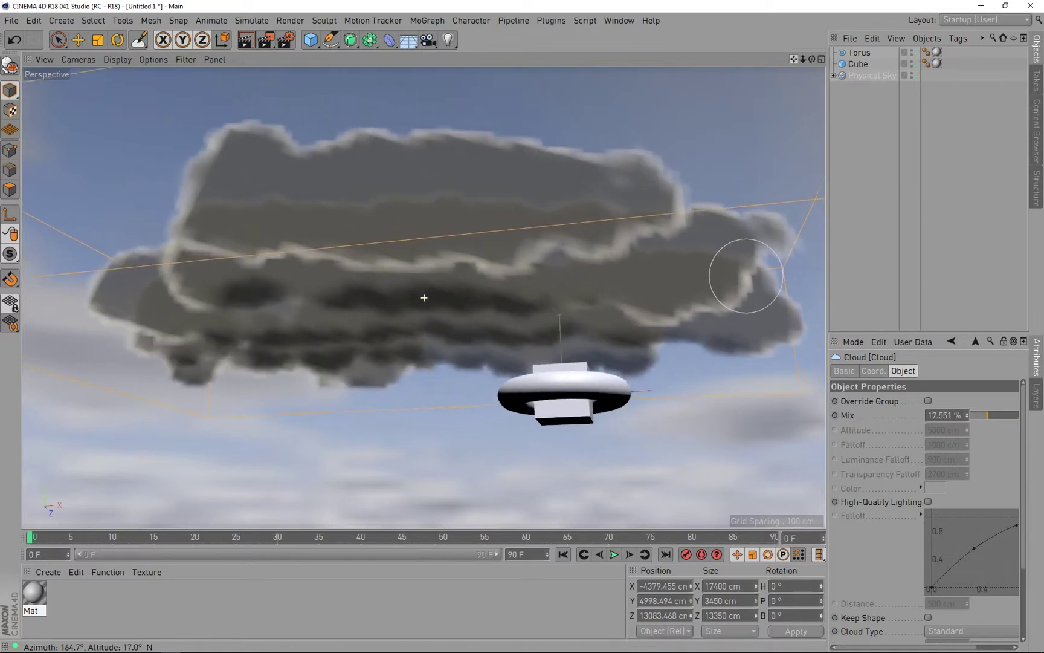
pyautogui.keyDown('alt'); pyautogui.moveTo(424, 298); pyautogui.dragTo(585, 409, button='middle'); pyautogui.keyUp('alt')
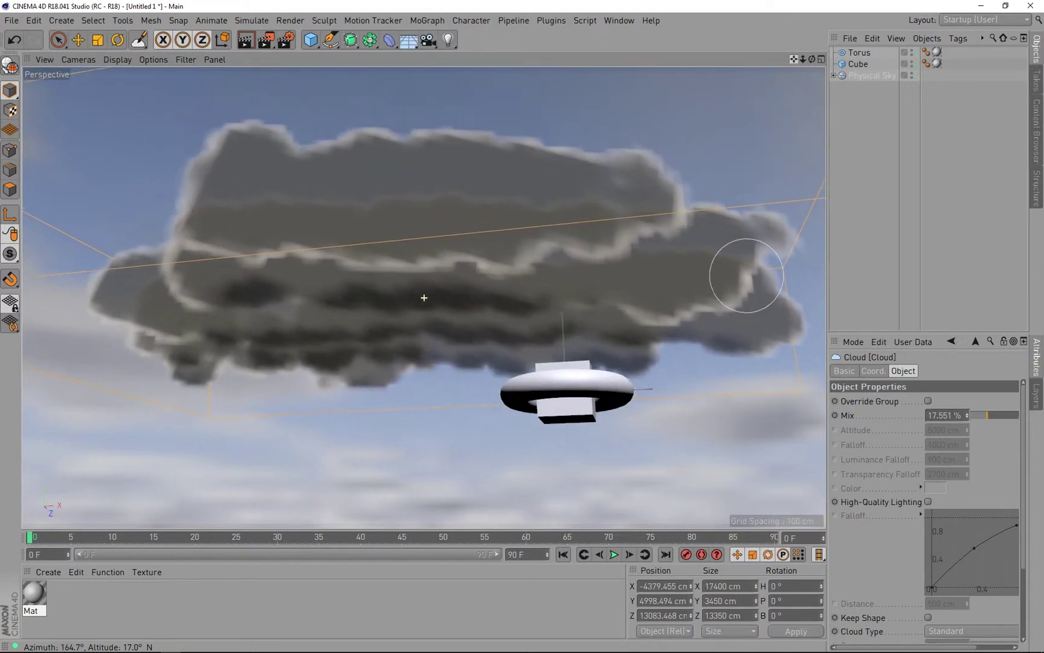
pyautogui.moveTo(793, 59); pyautogui.dragTo(662, 1)
pyautogui.moveTo(803, 59); pyautogui.dragTo(1024, 59)
pyautogui.moveTo(882, 36); pyautogui.dragTo(930, 2)
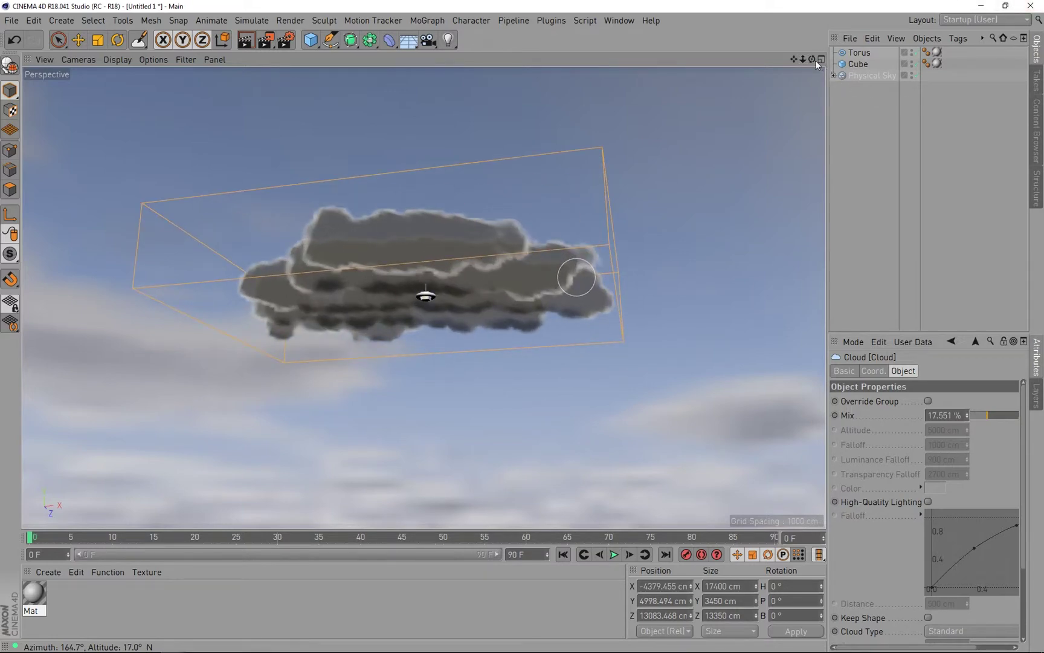
pyautogui.moveTo(811, 59); pyautogui.dragTo(790, 97)
pyautogui.moveTo(365, 415); pyautogui.dragTo(252, 193)
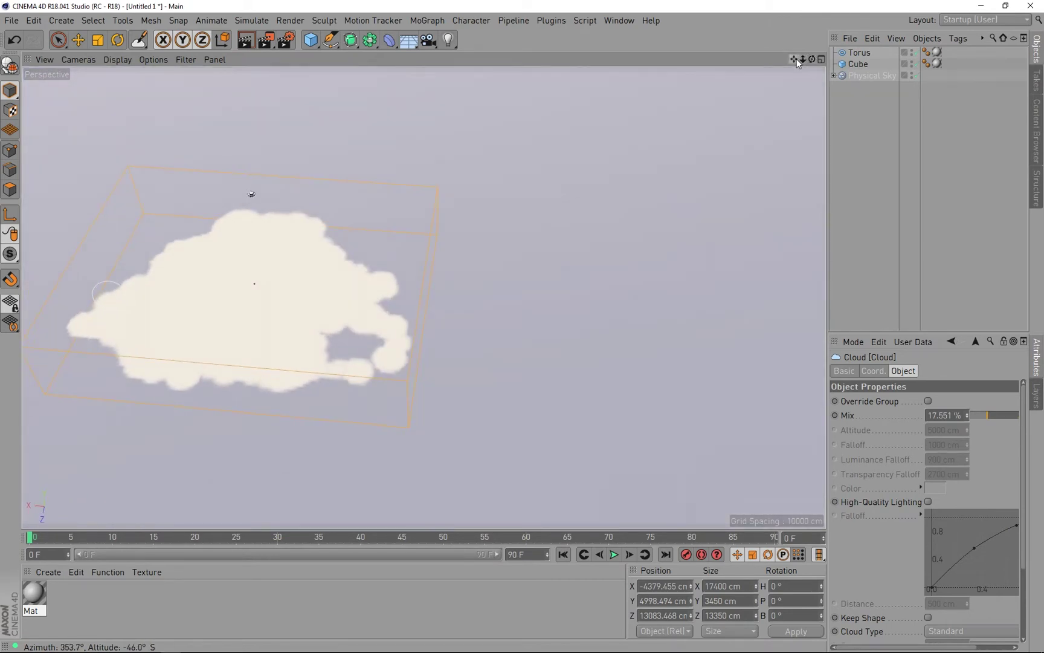
pyautogui.moveTo(794, 60); pyautogui.dragTo(895, 53)
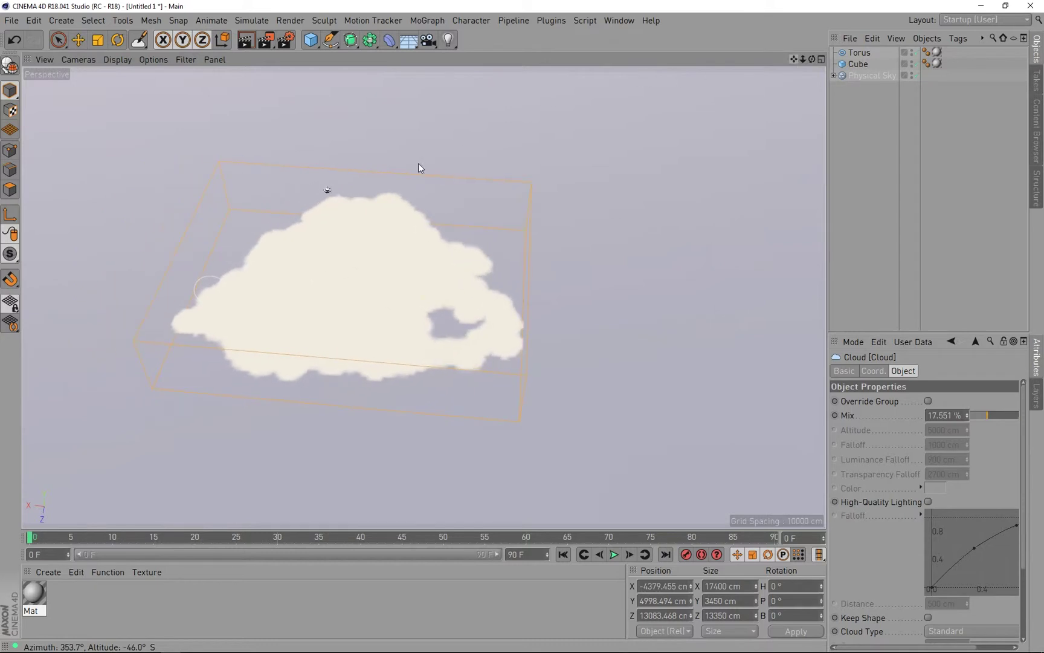
# Step: Select the Cloud object under Physical Sky and render the view from above to the Picture Viewer
pyautogui.click(853, 65)
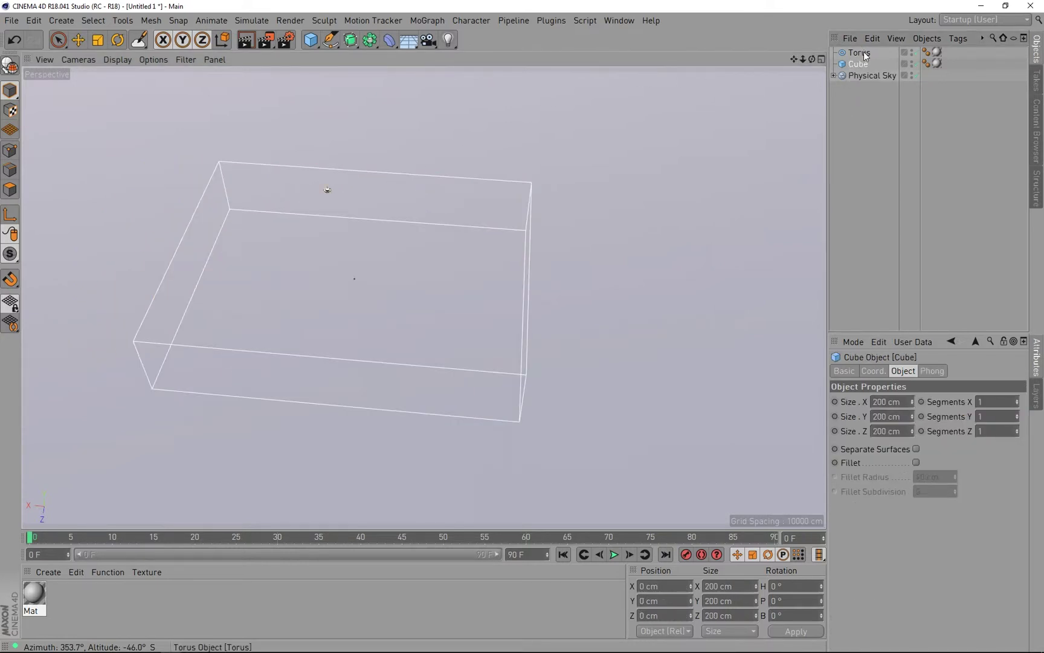
pyautogui.click(862, 53)
pyautogui.click(863, 75)
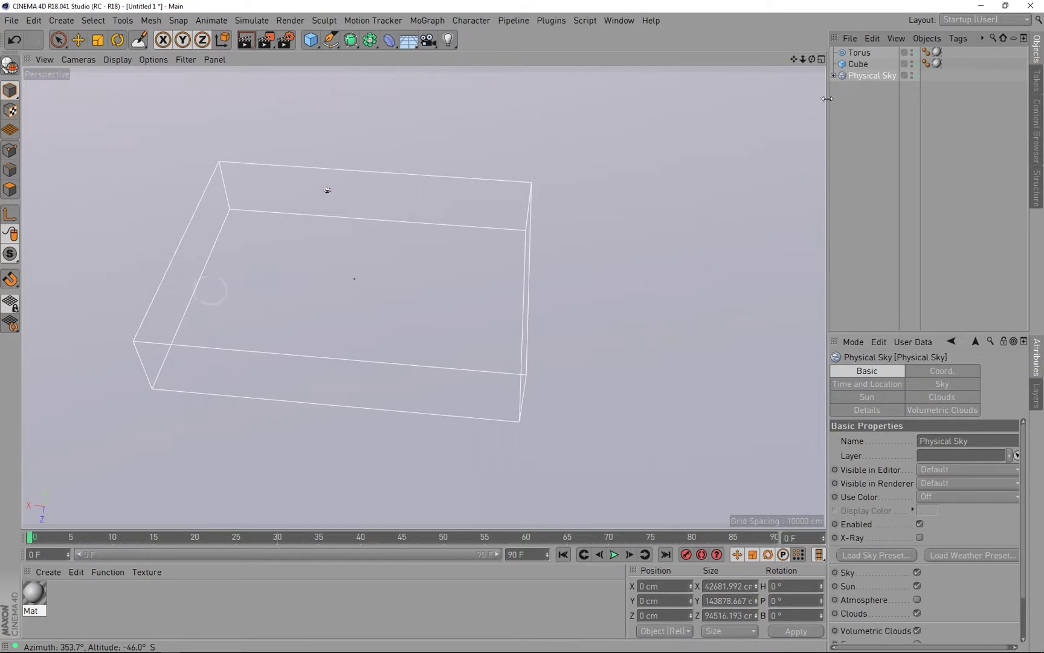
pyautogui.click(834, 76)
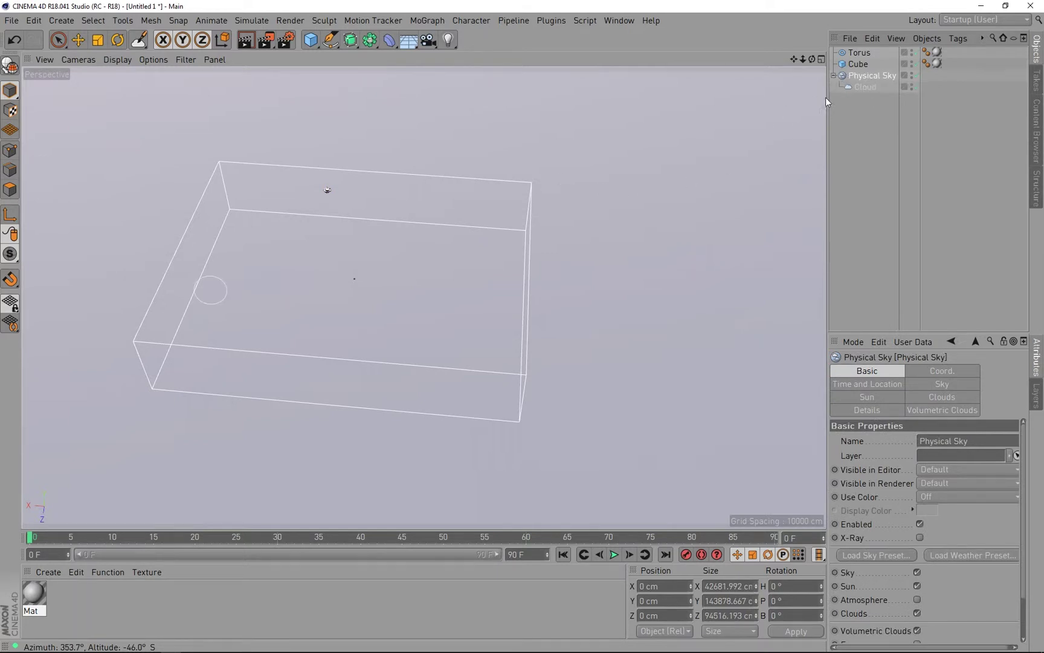
pyautogui.click(864, 87)
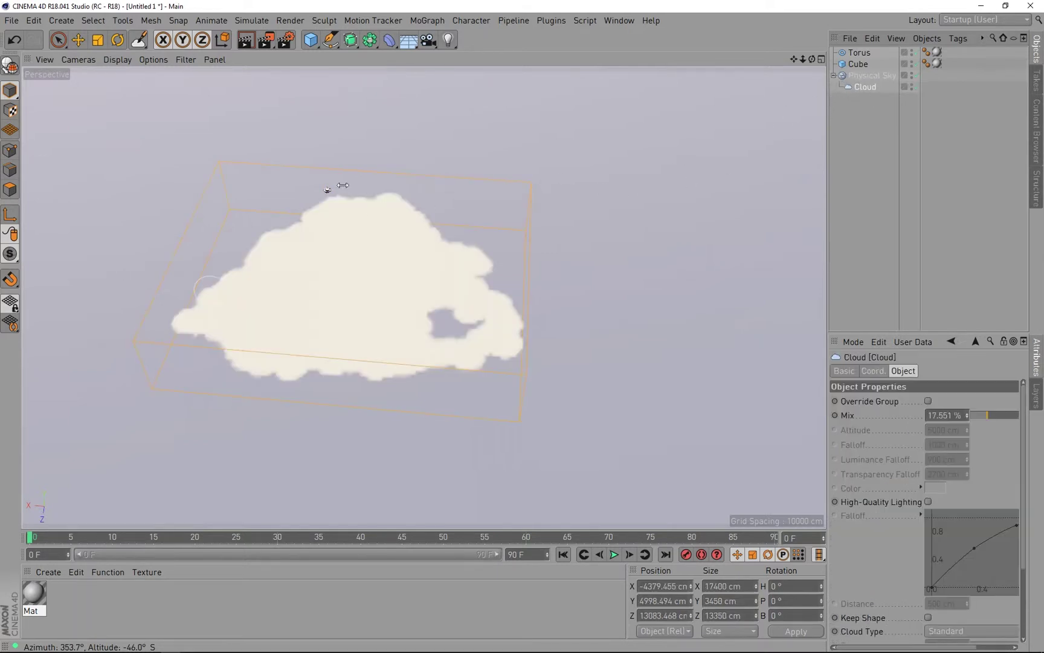
pyautogui.click(265, 46)
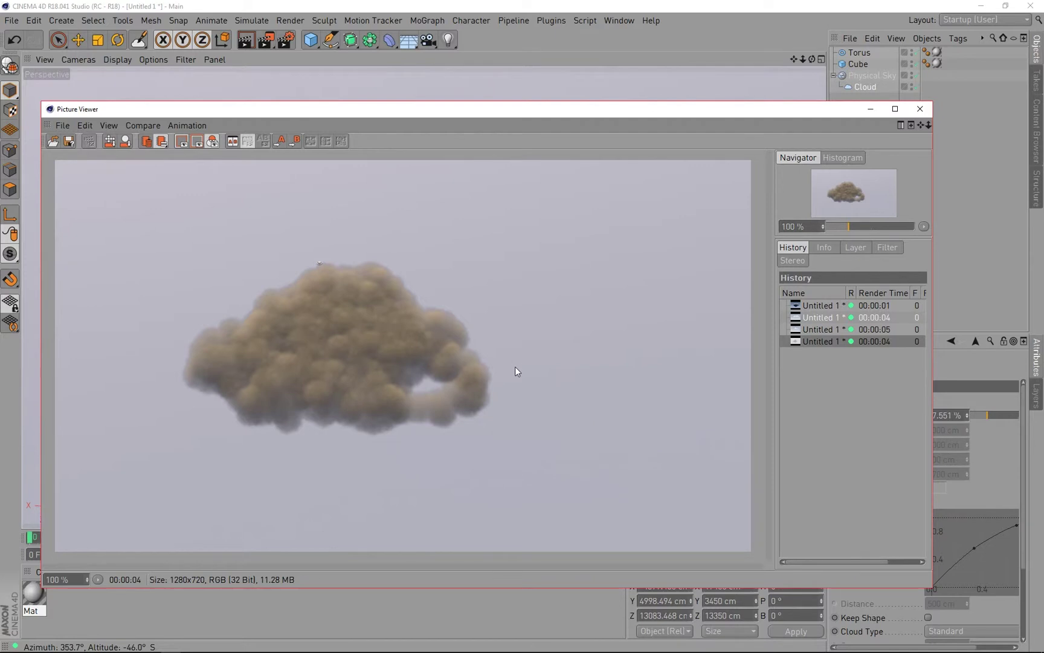
pyautogui.click(920, 109)
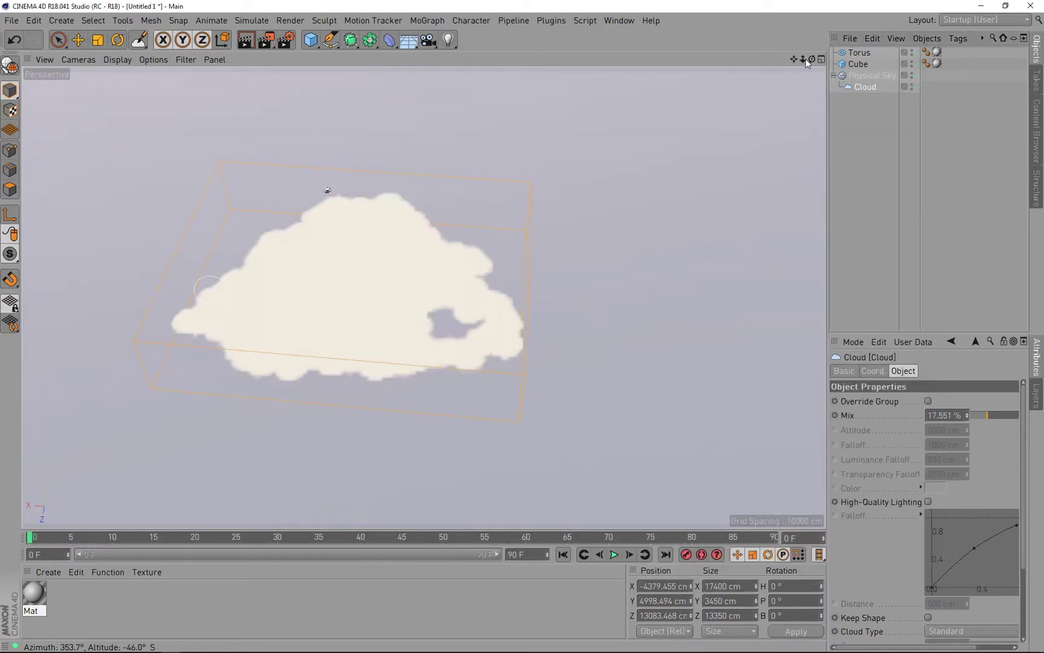
# Step: Render a closer view of the cloud and the small torus and cube to the Picture Viewer
pyautogui.moveTo(805, 58); pyautogui.dragTo(796, 60)
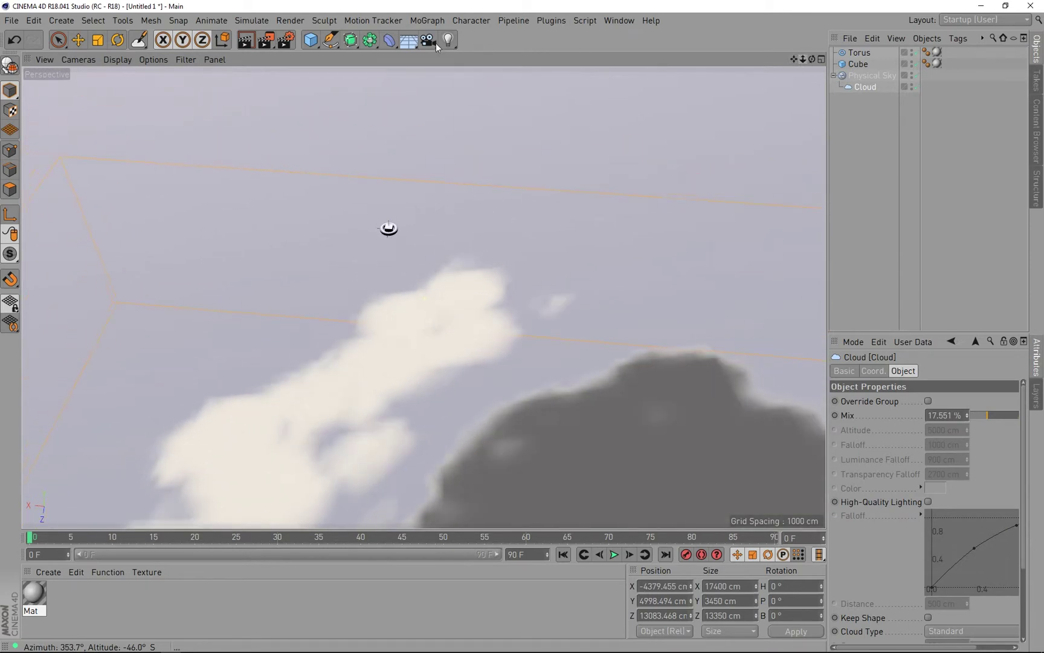
pyautogui.click(261, 43)
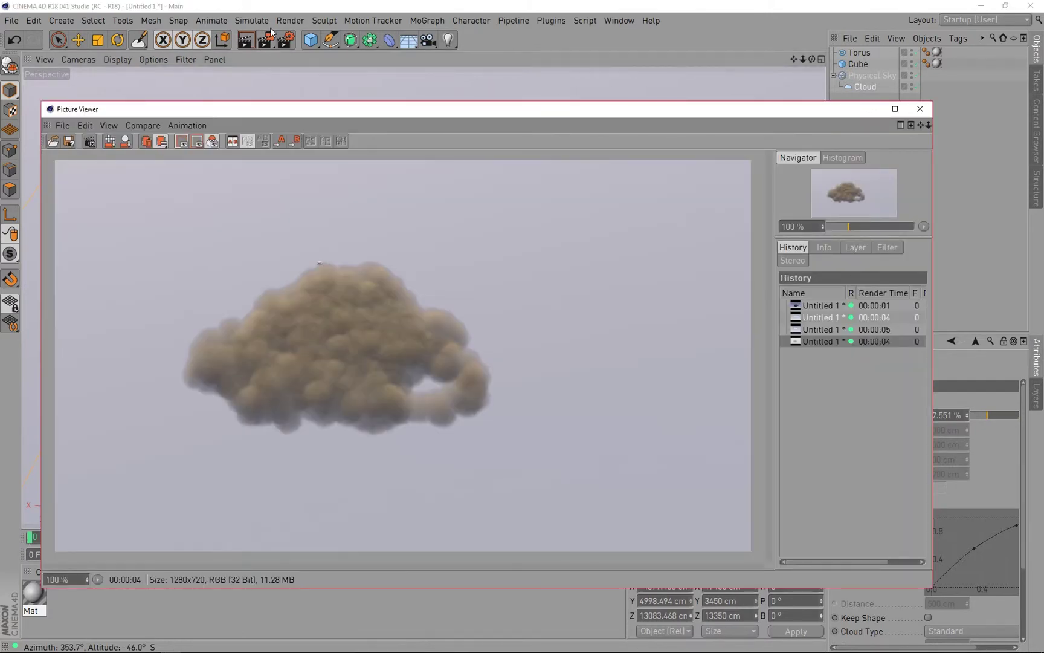
pyautogui.click(270, 36)
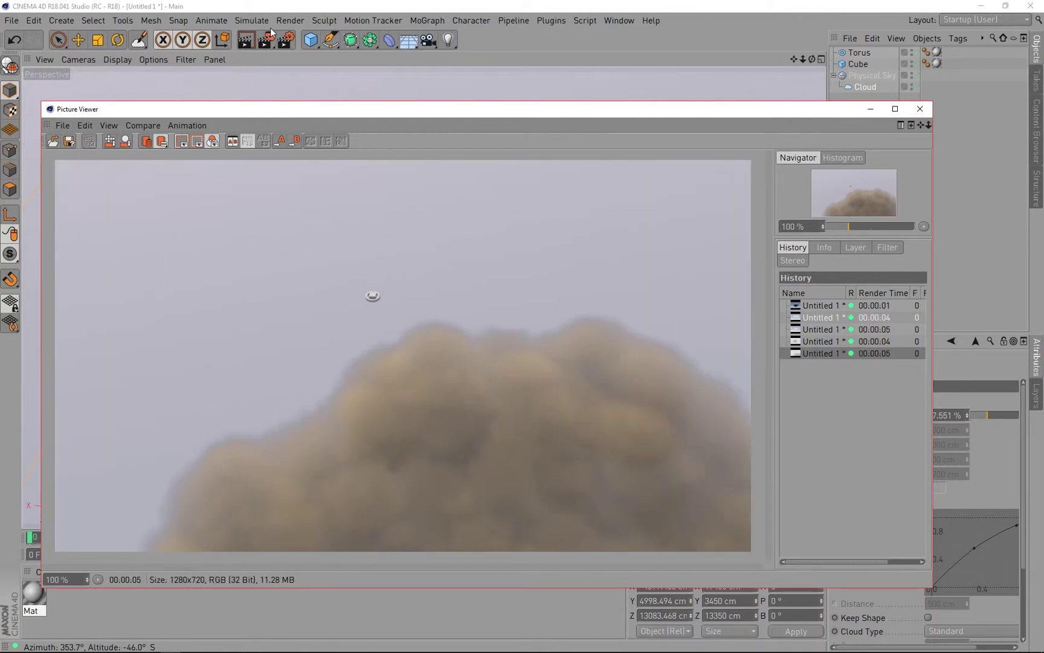
pyautogui.click(919, 109)
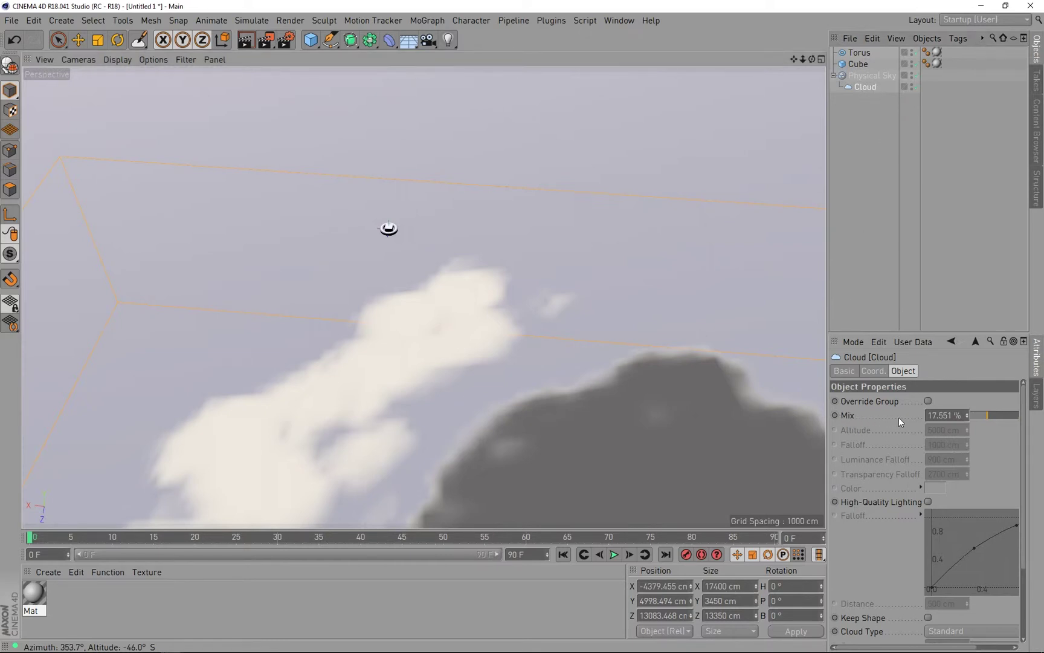
# Step: Enable Override Group on the cloud and set Altitude 5084 cm, Falloff 1574 cm, Luminance Falloff 4168 cm and Transparency Falloff 5024 cm
pyautogui.click(928, 400)
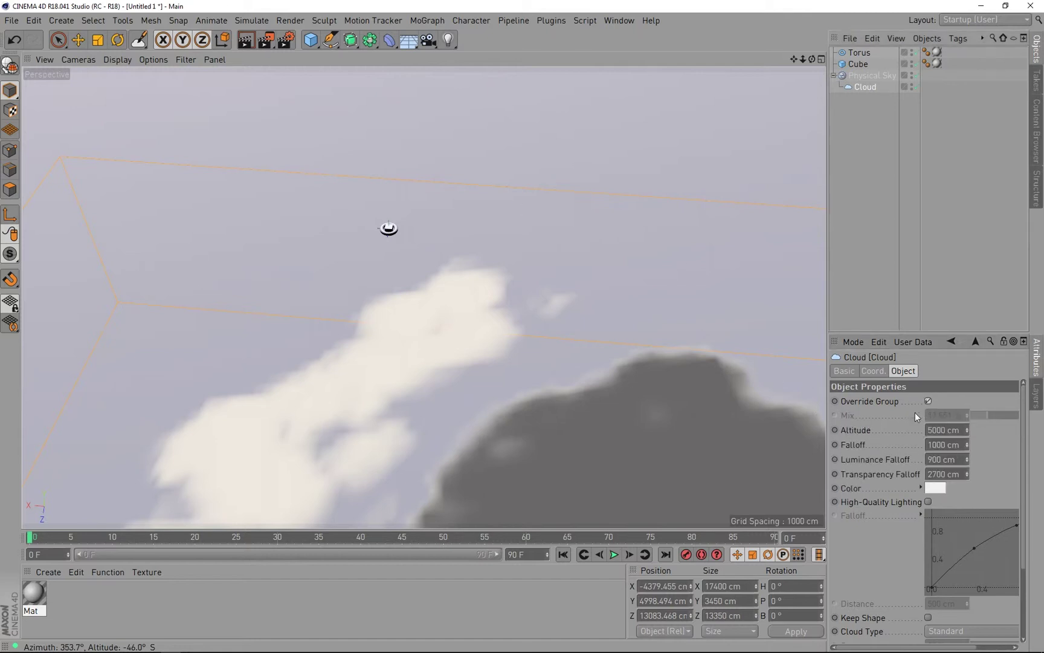
pyautogui.moveTo(966, 429)
pyautogui.mouseDown()
pyautogui.moveTo(967, 466)
pyautogui.moveTo(967, 404)
pyautogui.moveTo(967, 471)
pyautogui.moveTo(967, 450)
pyautogui.moveTo(930, 481)
pyautogui.moveTo(969, 455)
pyautogui.moveTo(969, 429)
pyautogui.mouseUp()
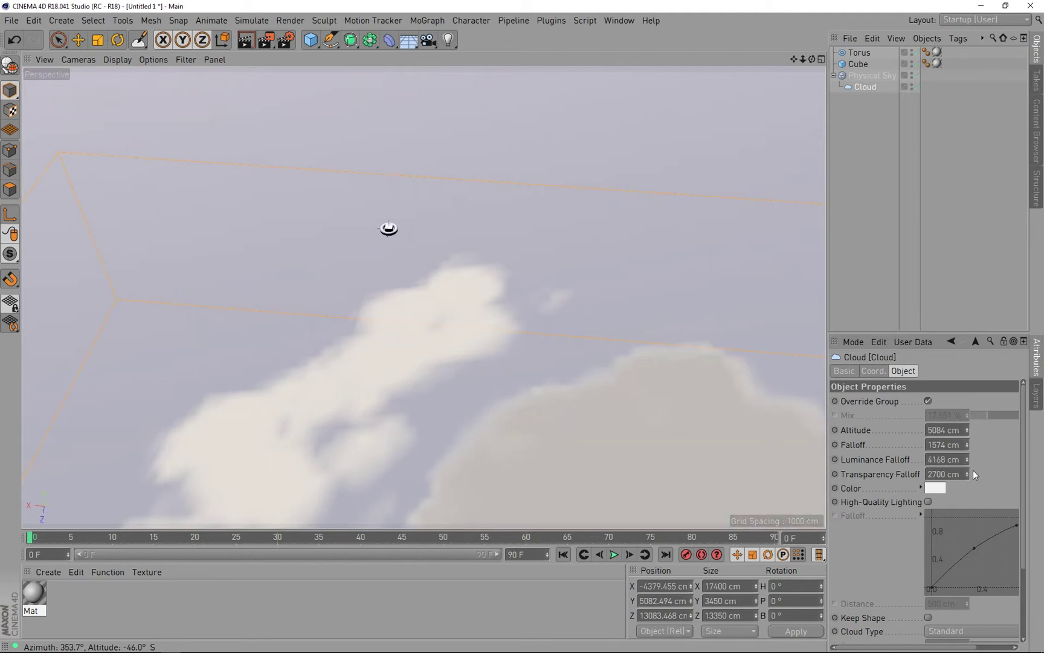
pyautogui.moveTo(966, 474); pyautogui.dragTo(960, 461)
# Step: Review the cloud's Cloud Type options and the Edge Noise options in the Physical Sky's Volumetric Clouds settings
pyautogui.scroll(-3, 1022, 538)
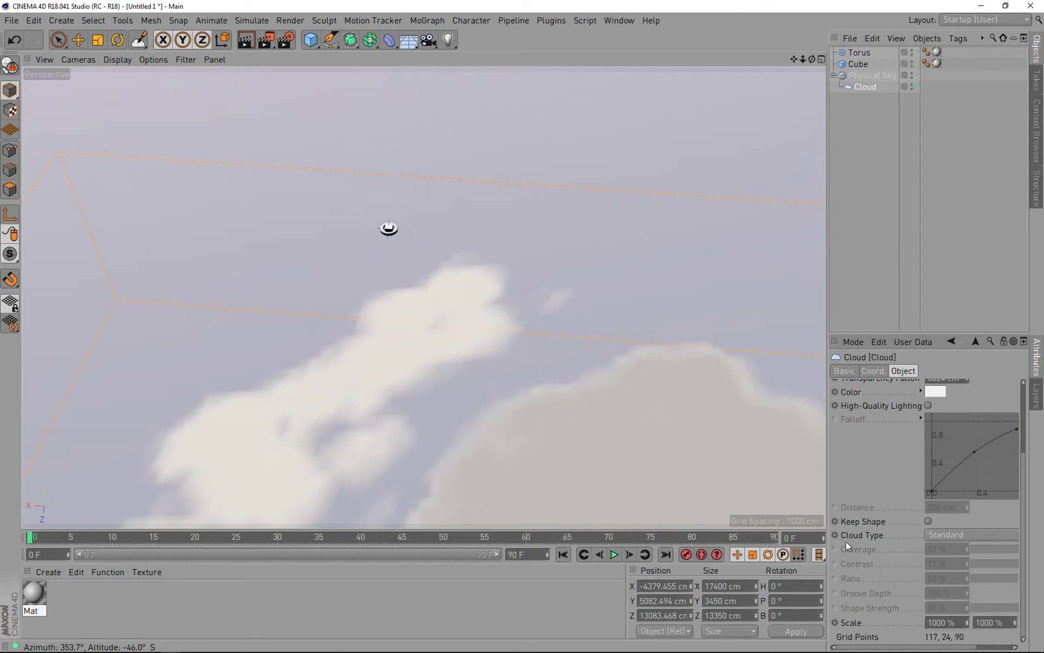
pyautogui.moveTo(829, 539); pyautogui.dragTo(709, 543)
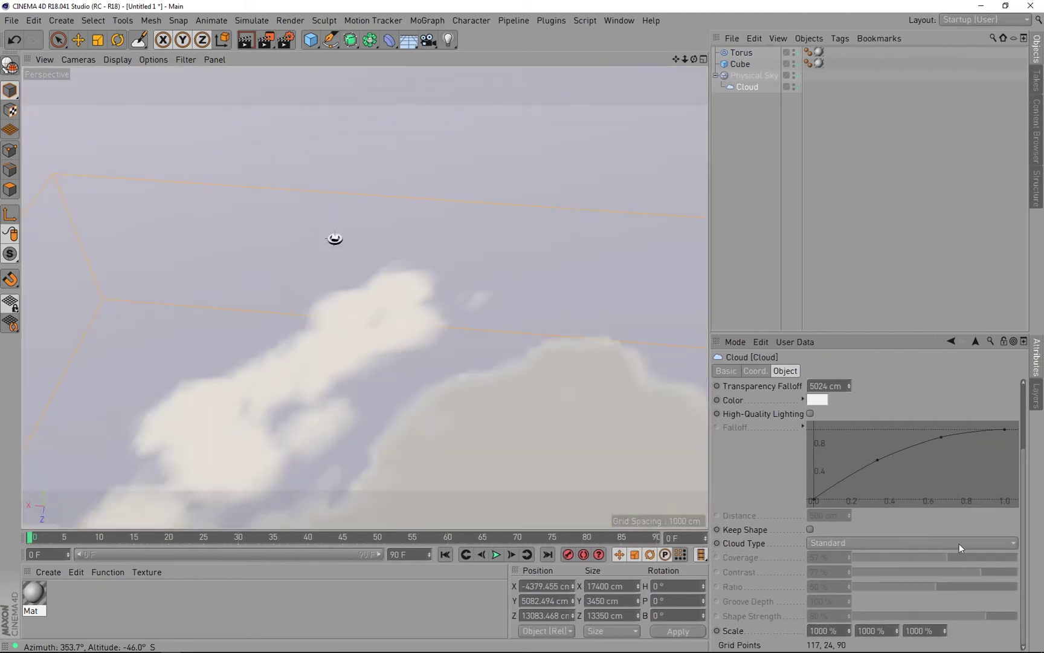
pyautogui.click(960, 543)
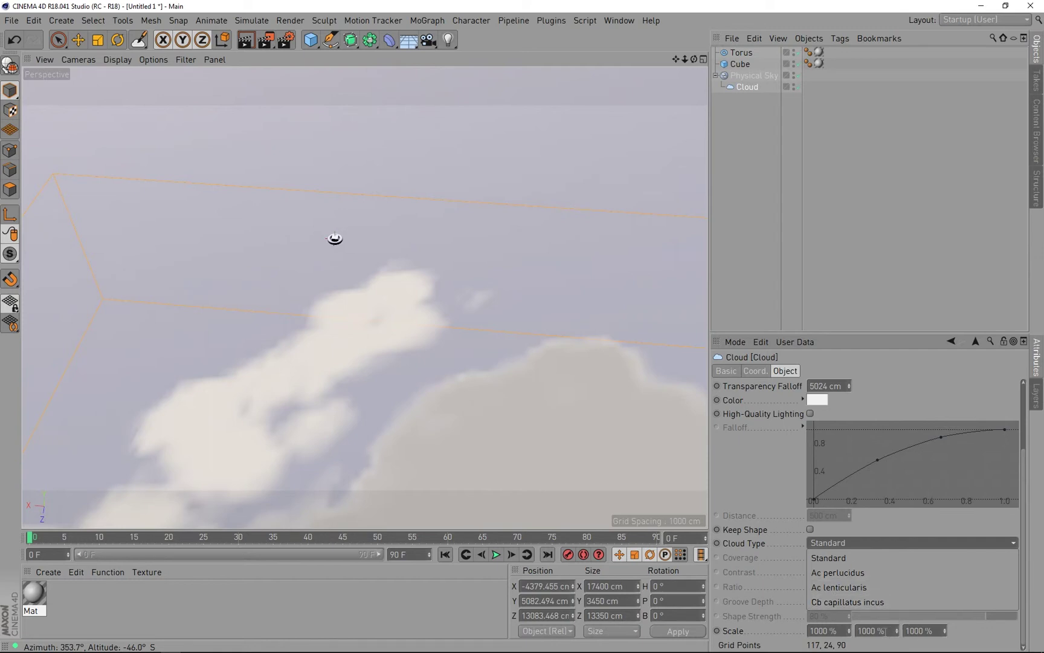
pyautogui.press('Escape')
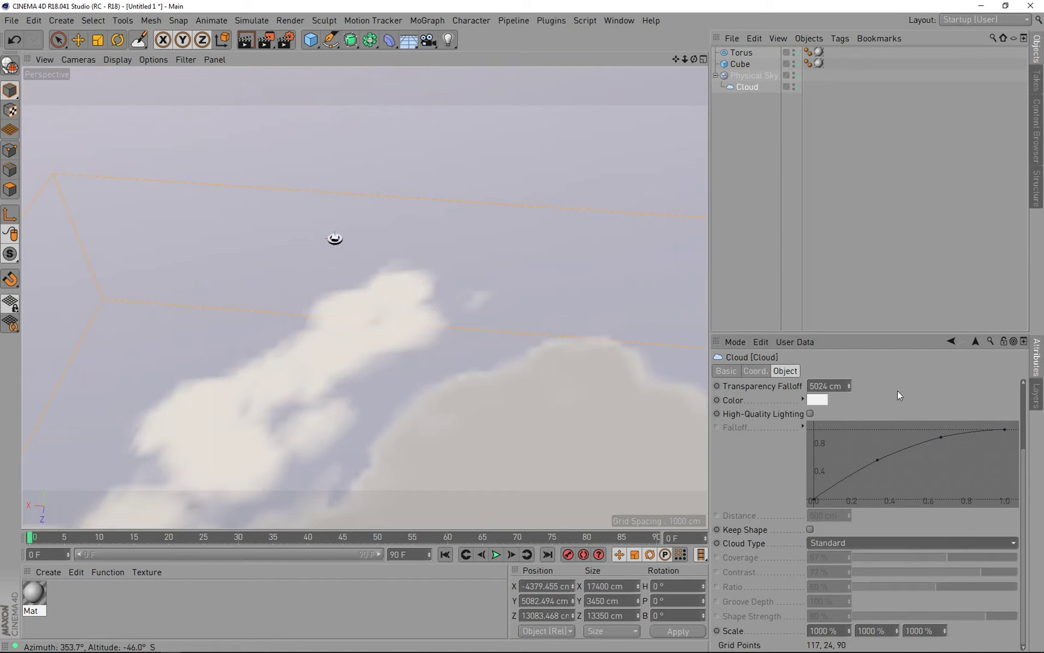
pyautogui.click(751, 76)
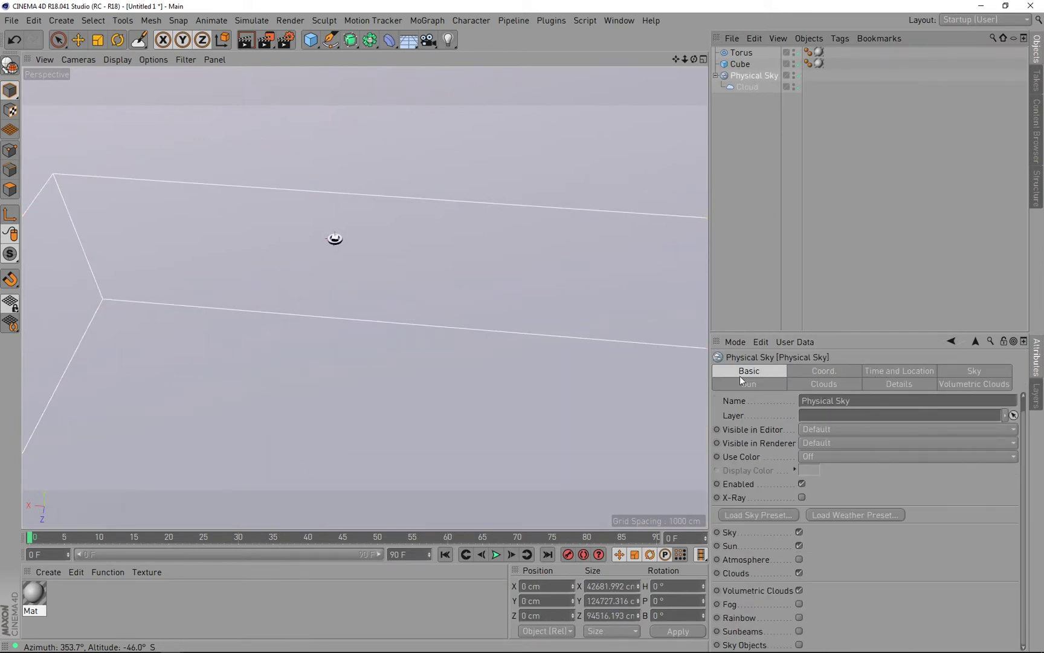
pyautogui.click(959, 383)
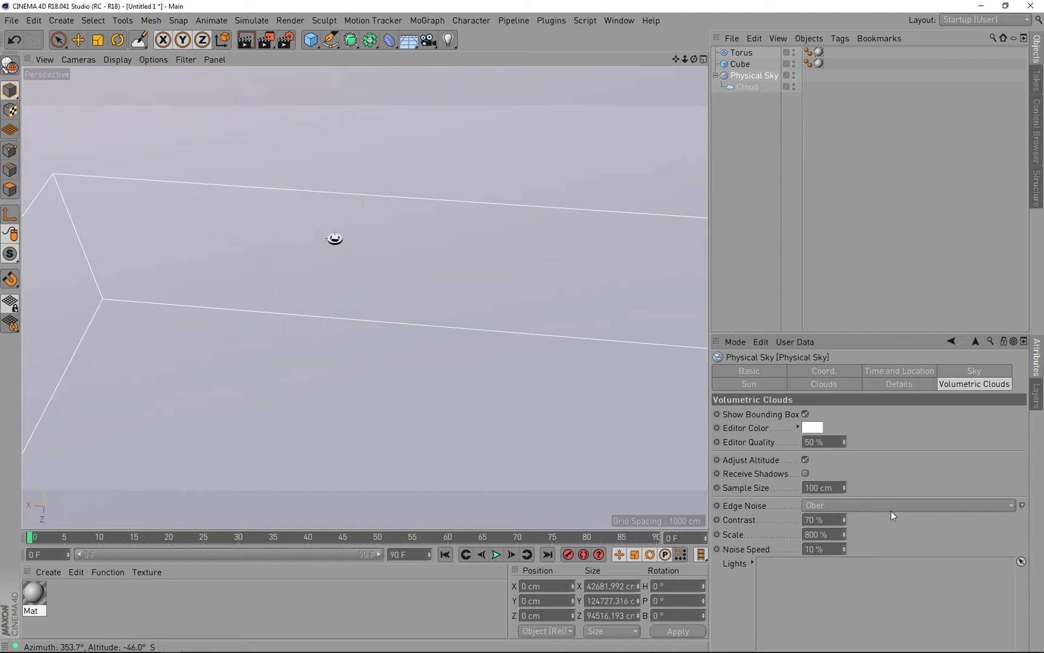
pyautogui.click(997, 506)
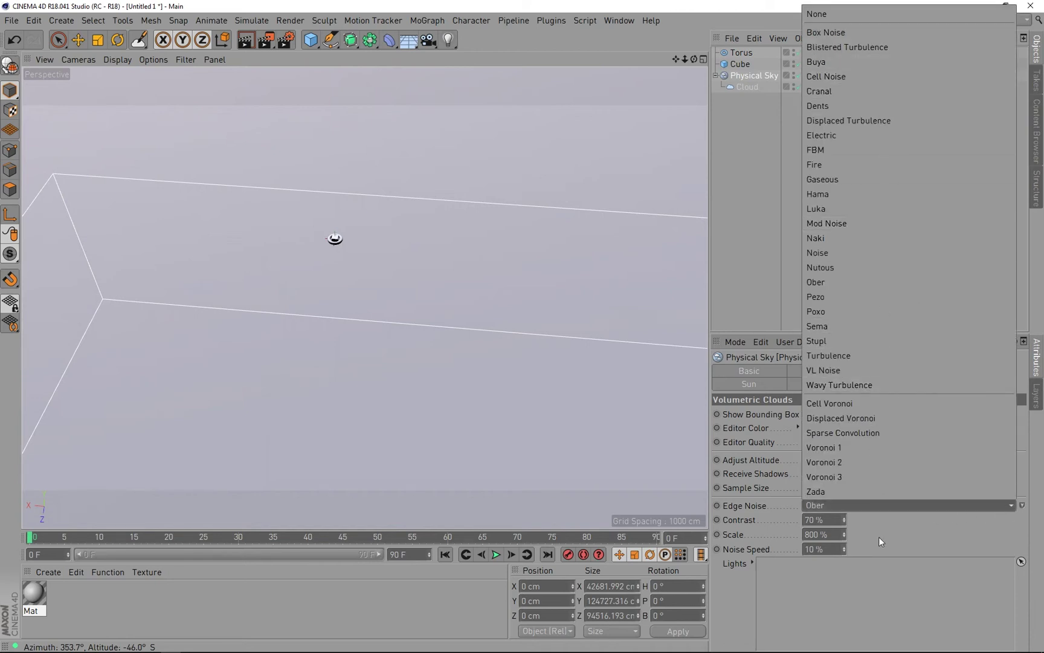
pyautogui.click(871, 580)
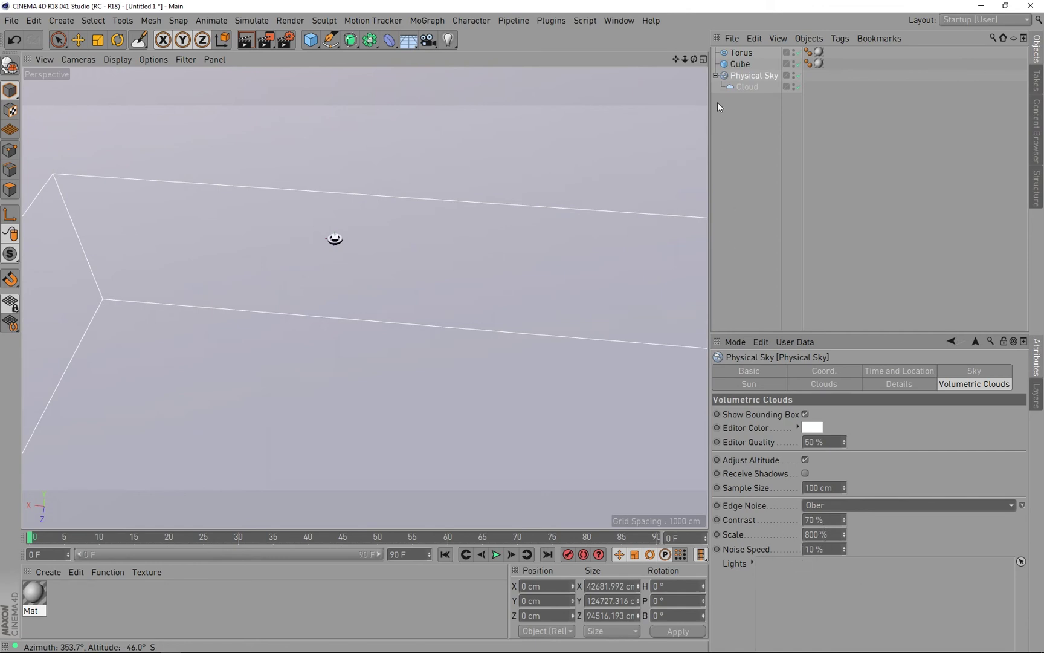
# Step: Select the cloud again and render an adjusted close-up with the overridden falloff settings to the Picture Viewer
pyautogui.click(757, 87)
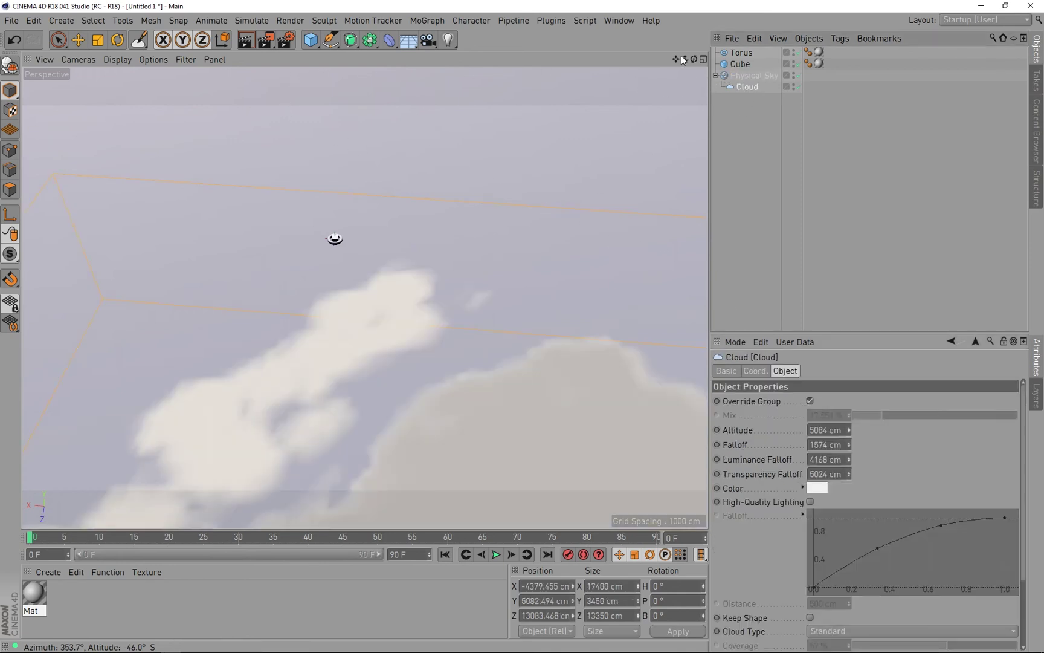
pyautogui.moveTo(683, 60); pyautogui.dragTo(568, 113)
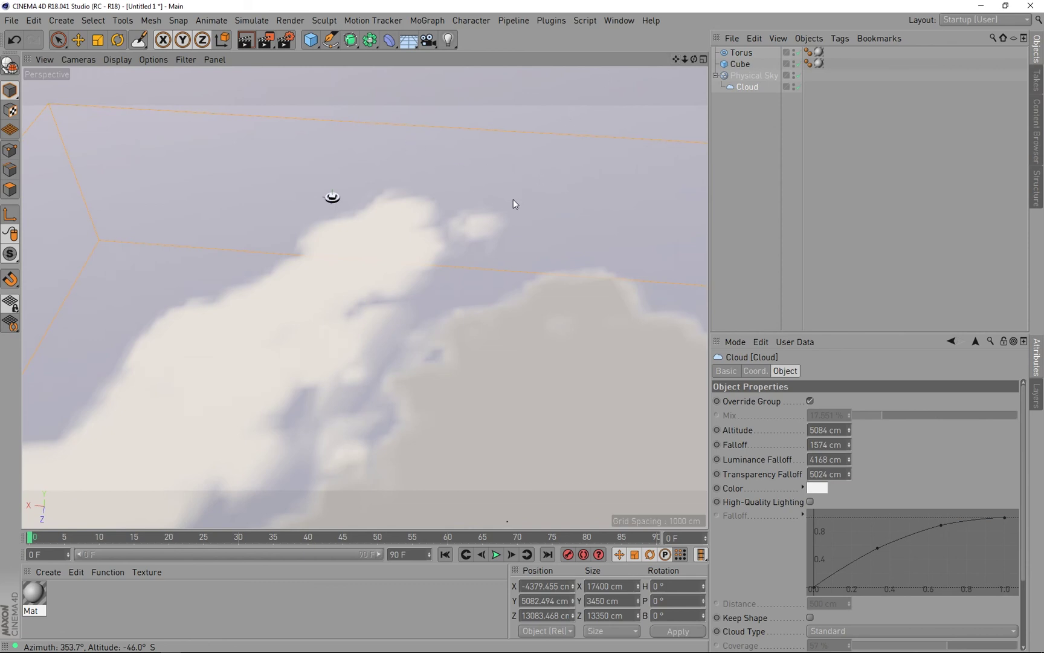
pyautogui.click(266, 39)
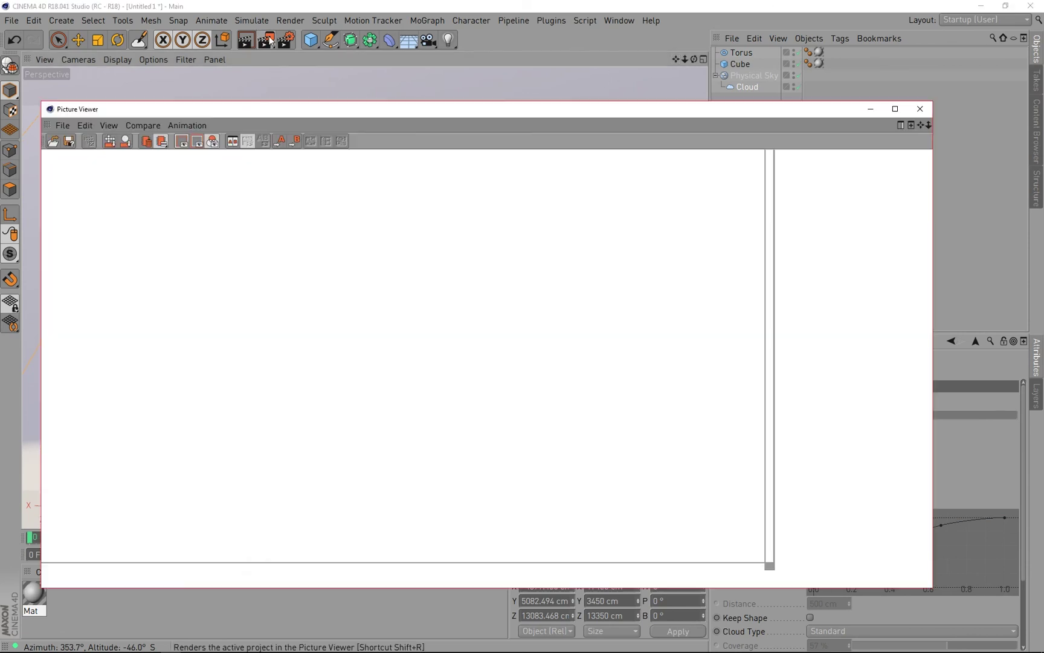